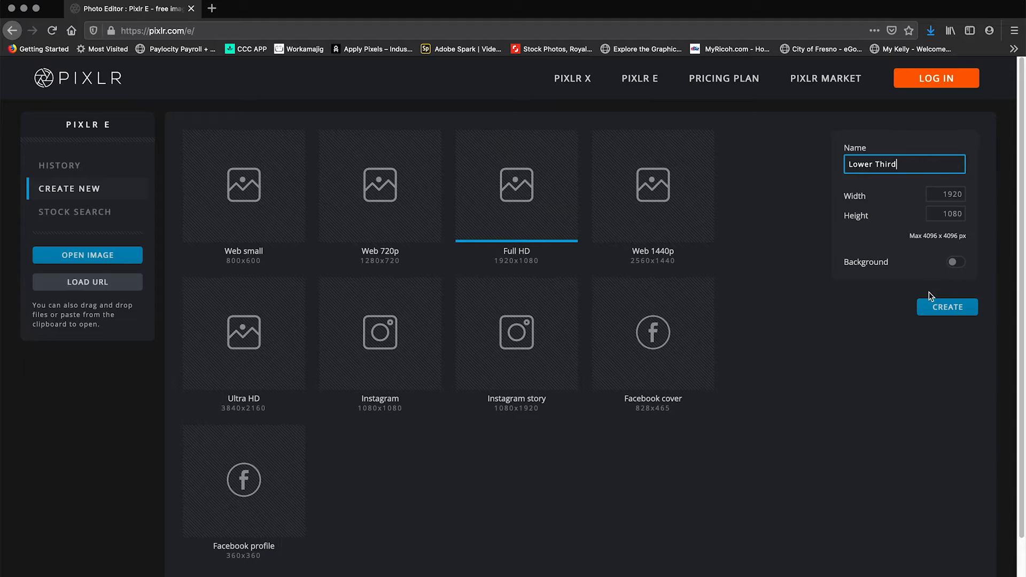
# Create the 1920 × 1080 document named "Lower Third" and add BlueCircleLogo_200px.png as an image layer.
pyautogui.click(946, 311)
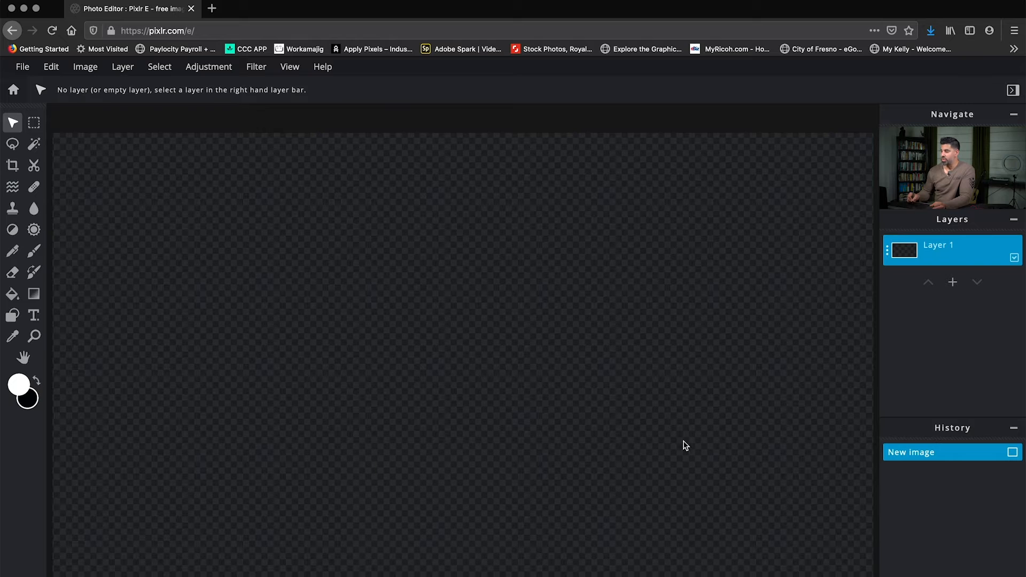
pyautogui.click(953, 283)
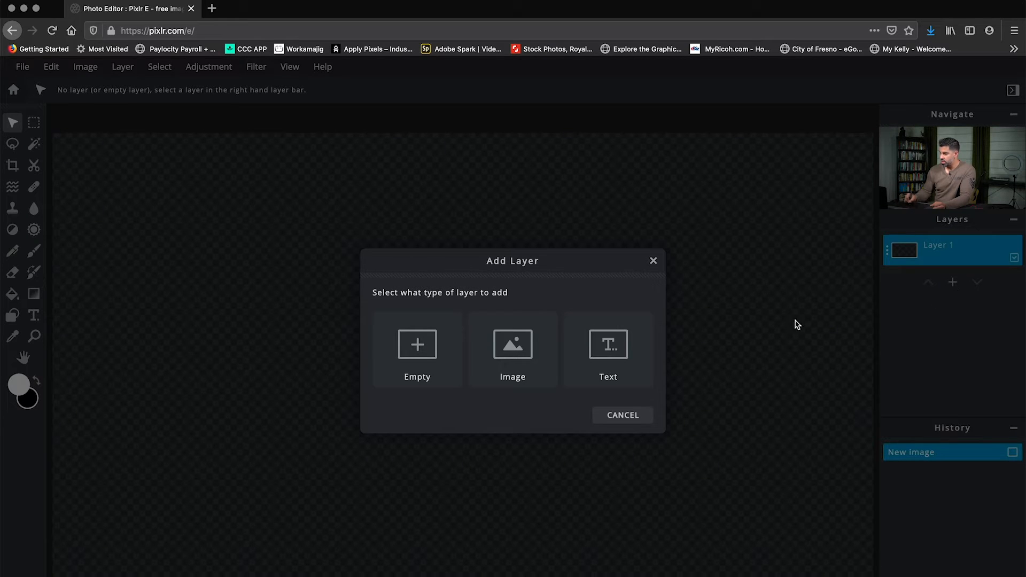
pyautogui.click(513, 346)
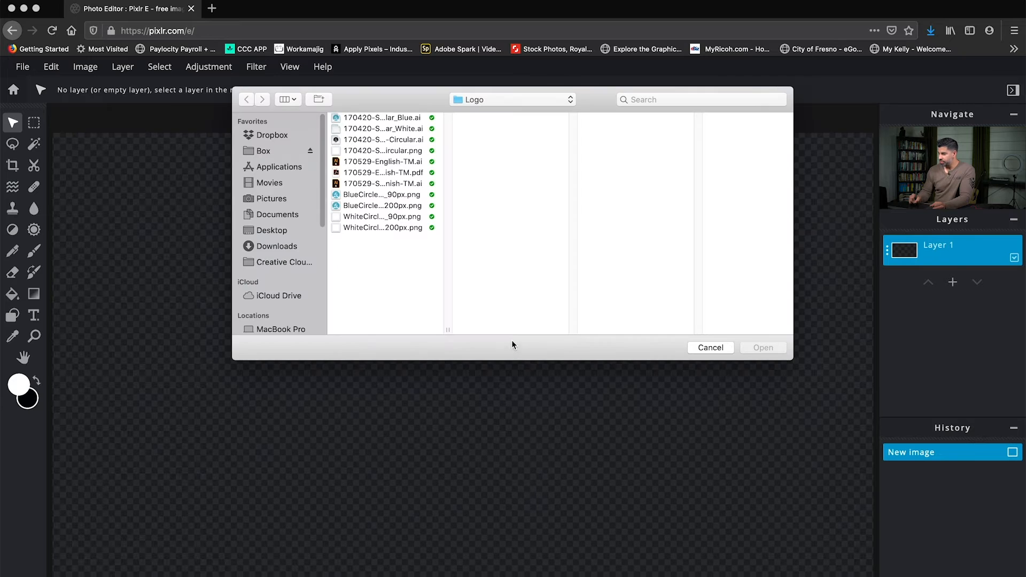
pyautogui.click(377, 207)
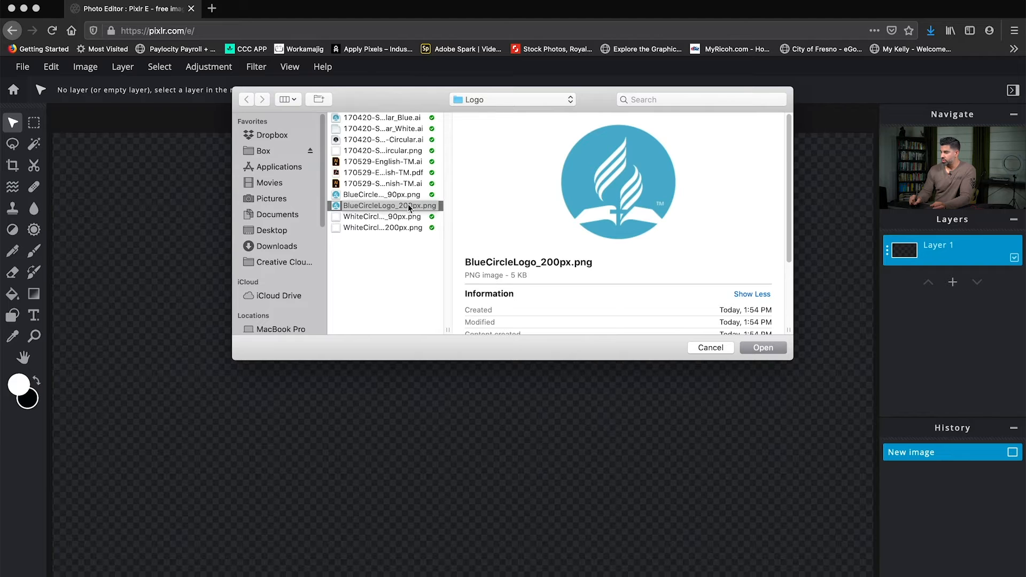
pyautogui.click(752, 345)
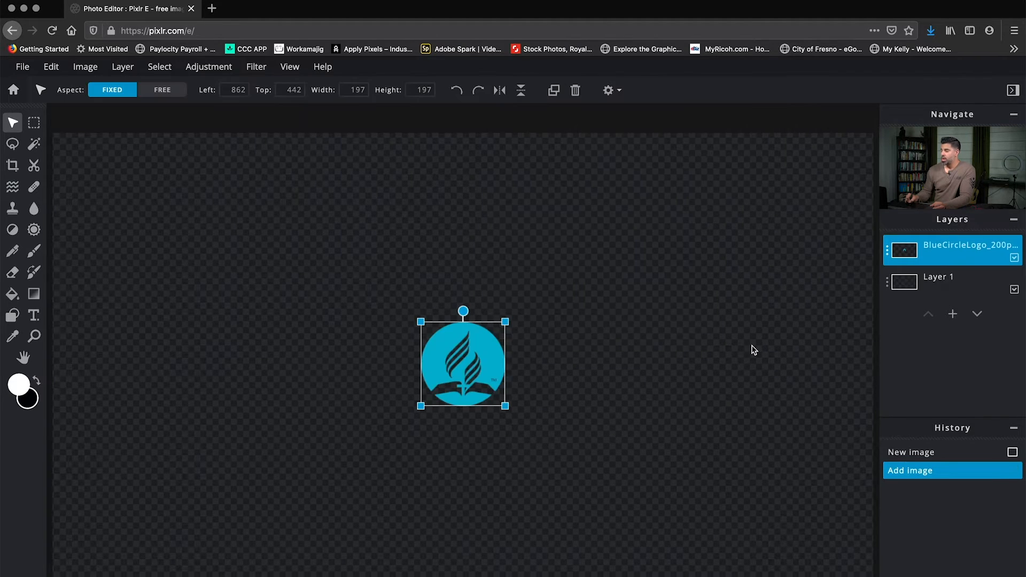
# Scale the logo down to about 124 × 124 px and place it in the canvas's lower-left area at about left 166, top 786.
pyautogui.moveTo(507, 321); pyautogui.dragTo(169, 506)
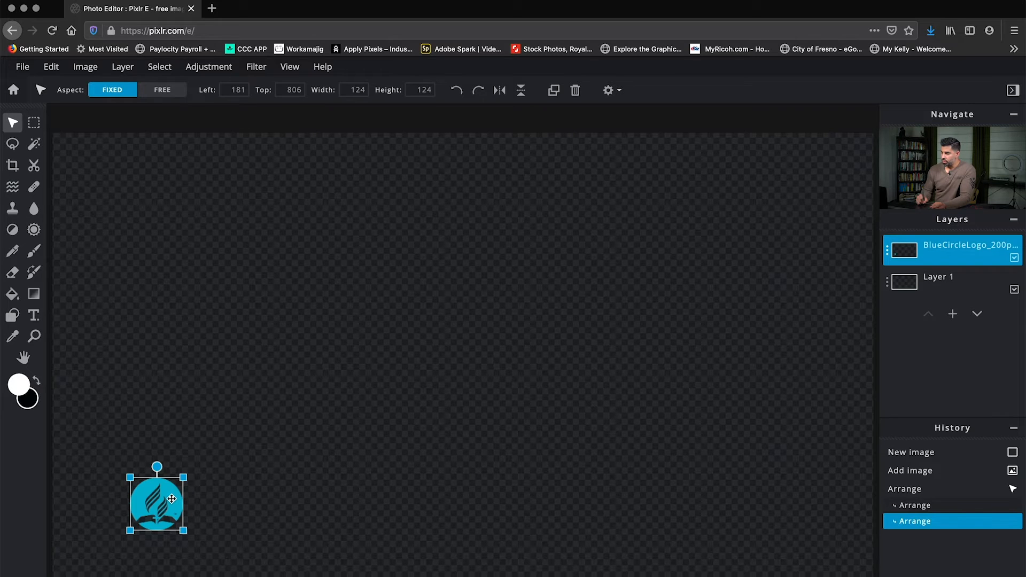
pyautogui.moveTo(171, 493); pyautogui.dragTo(170, 482)
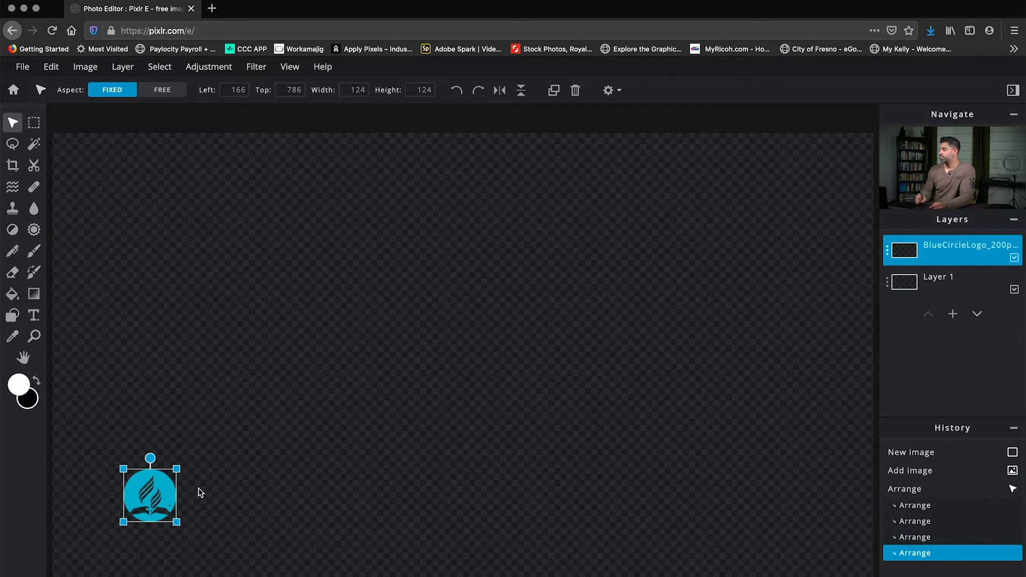
# Select Layer 1, activate the Shape tool and open the foreground colour for editing.
pyautogui.click(944, 279)
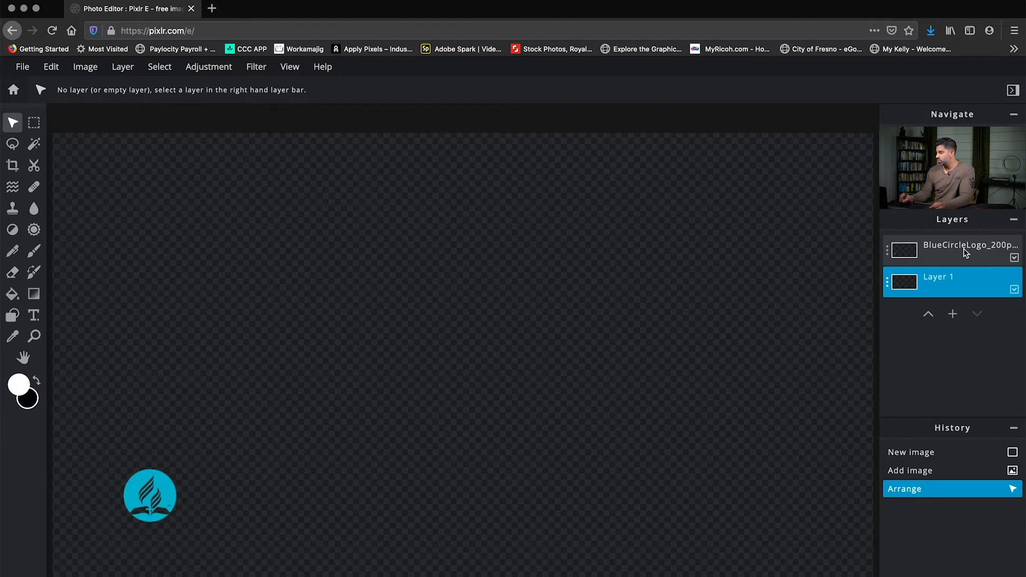
pyautogui.click(15, 317)
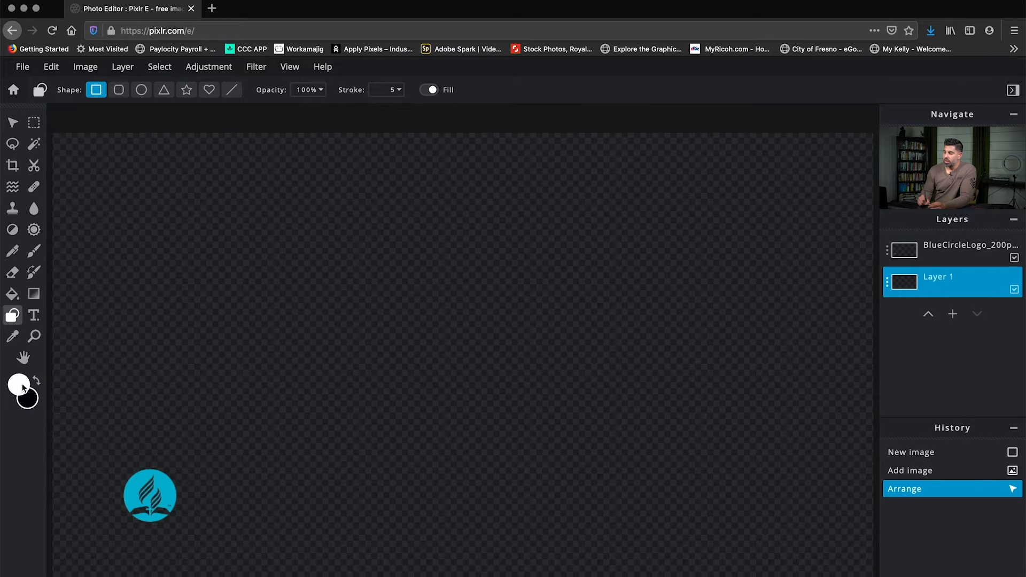
pyautogui.click(20, 385)
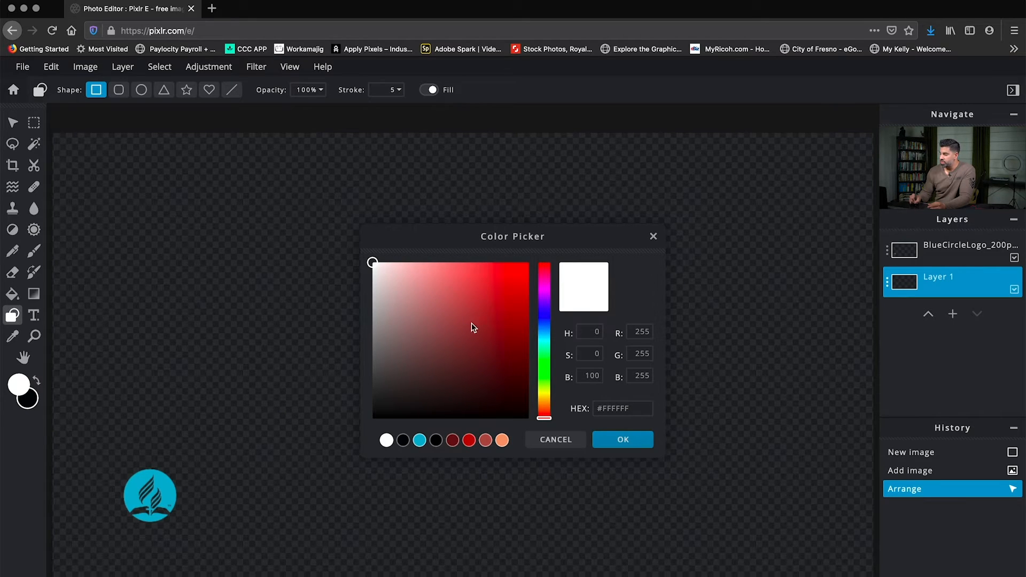
pyautogui.moveTo(407, 319); pyautogui.dragTo(476, 356)
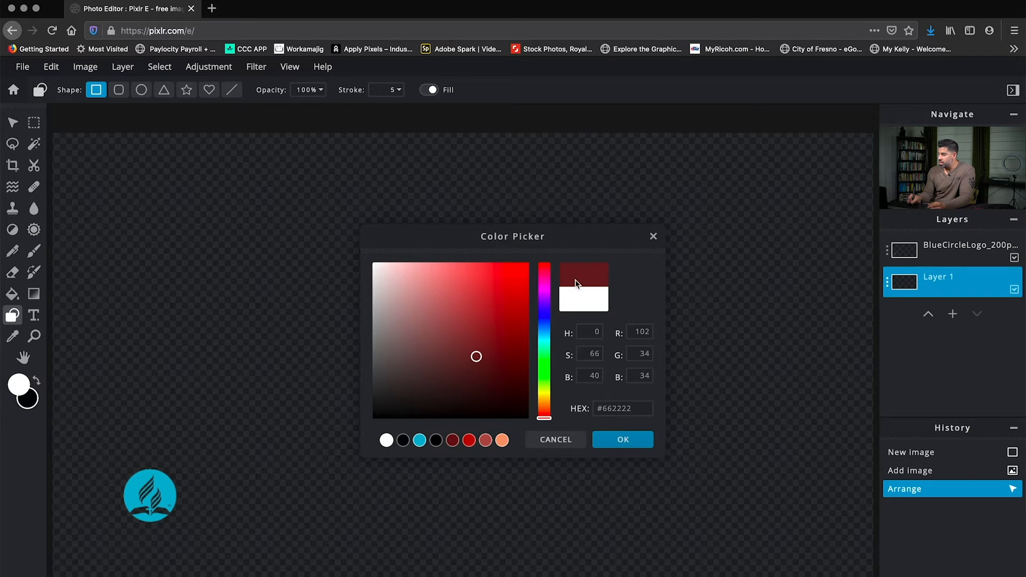
pyautogui.click(508, 366)
pyautogui.moveTo(542, 335); pyautogui.dragTo(490, 369)
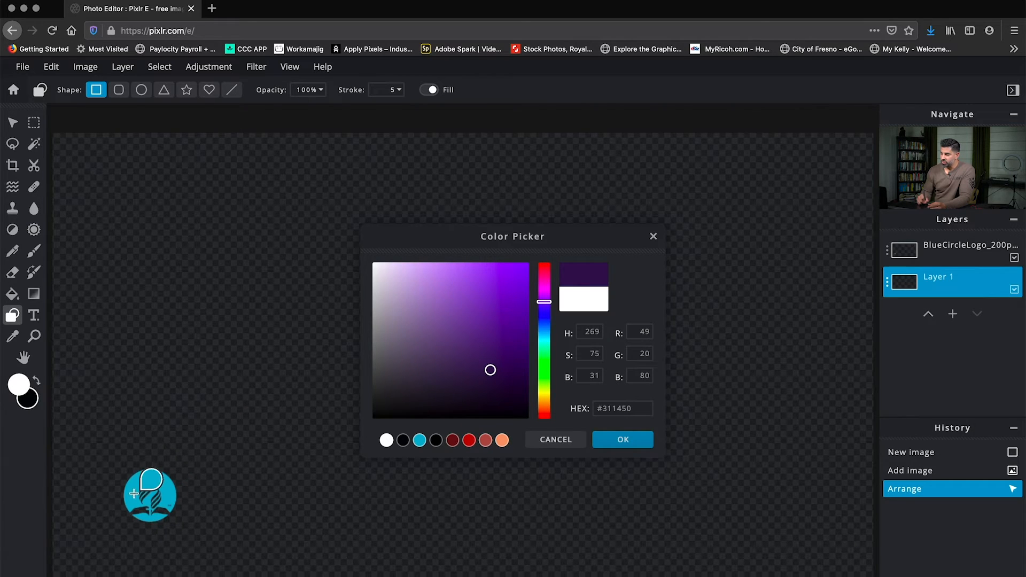
# Sample the logo's blue (#4DB3CE) as the foreground colour and draw a long rectangular bar starting at the logo and extending right.
pyautogui.click(166, 484)
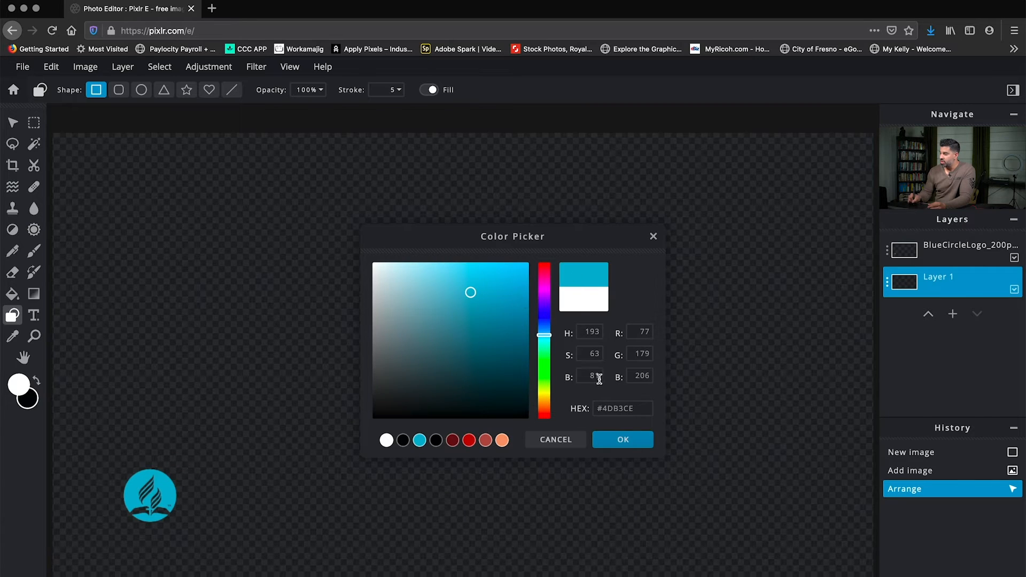
pyautogui.click(629, 440)
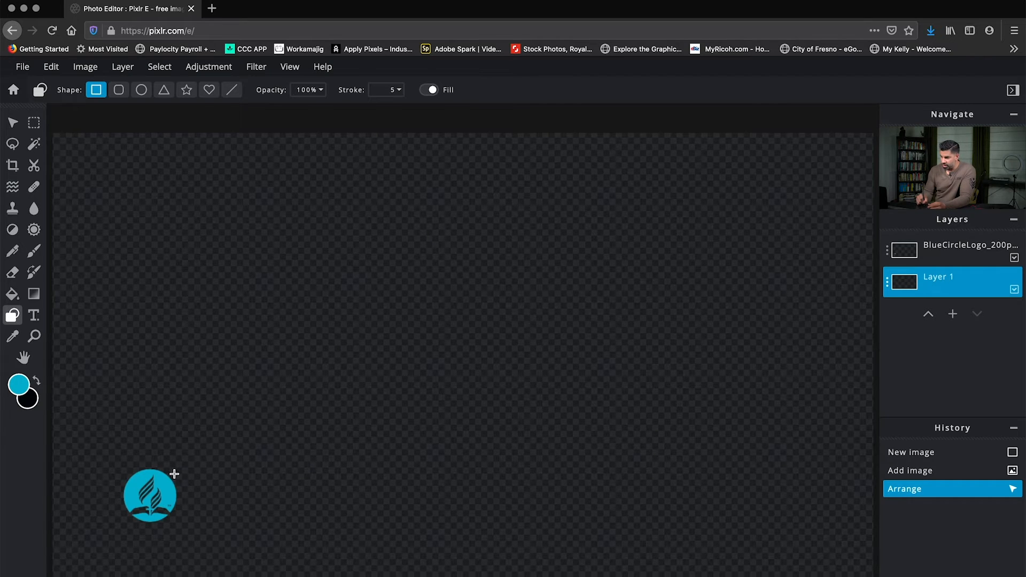
pyautogui.moveTo(169, 479); pyautogui.dragTo(489, 514)
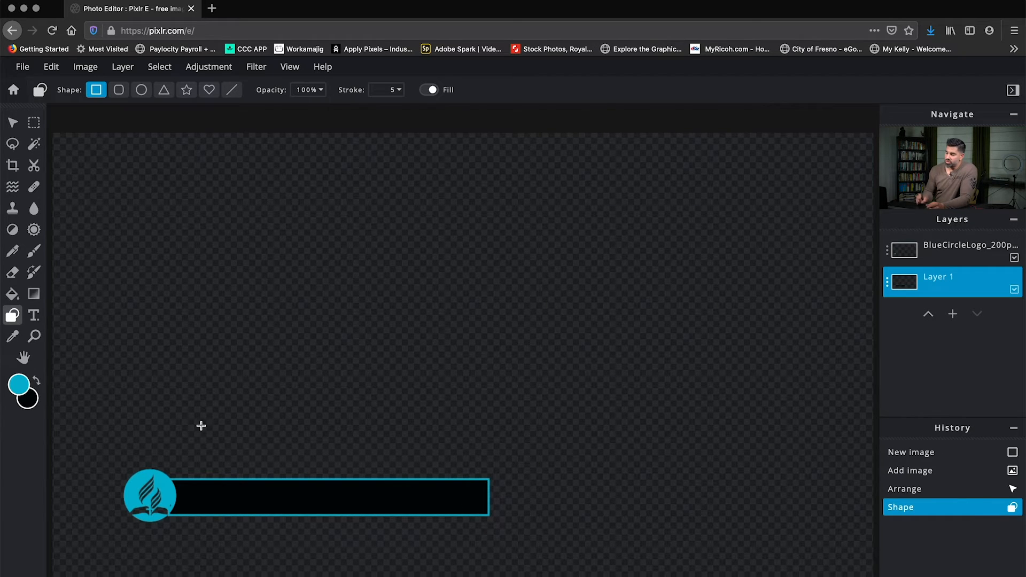
# Set the background colour to the same blue, #4DB3CE, and fill the bar's black interior with blue.
pyautogui.click(31, 400)
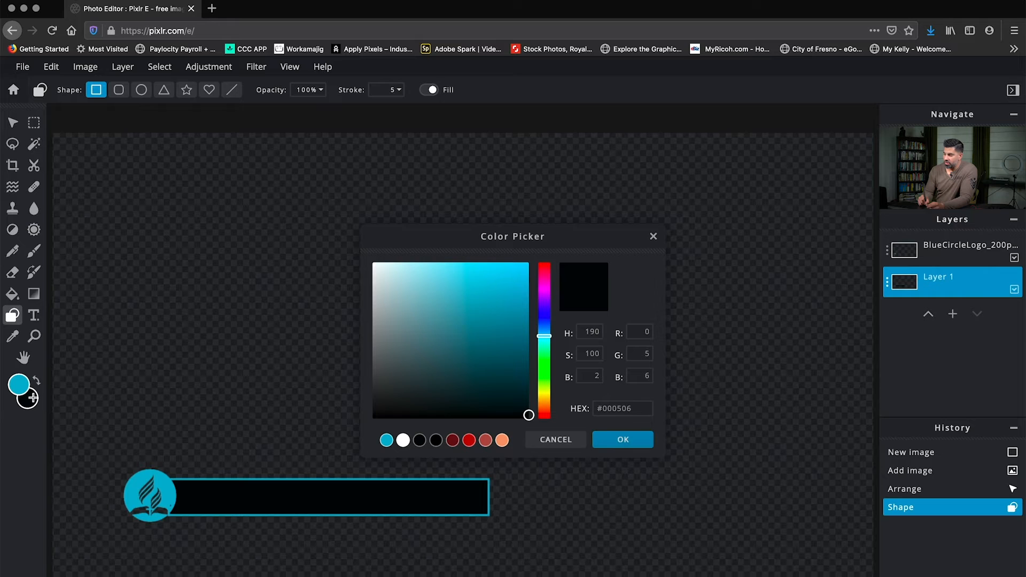
pyautogui.click(387, 441)
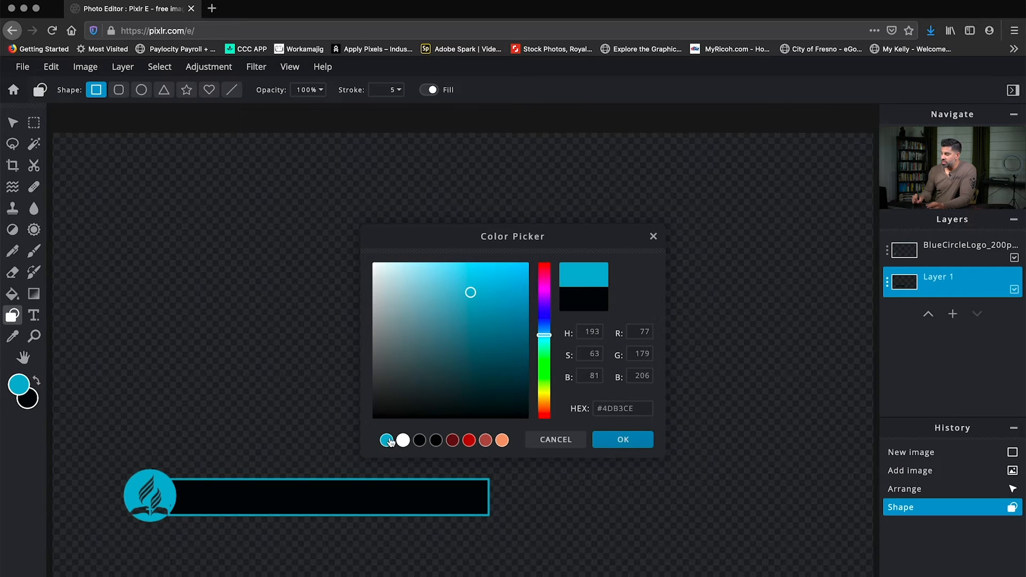
pyautogui.click(623, 440)
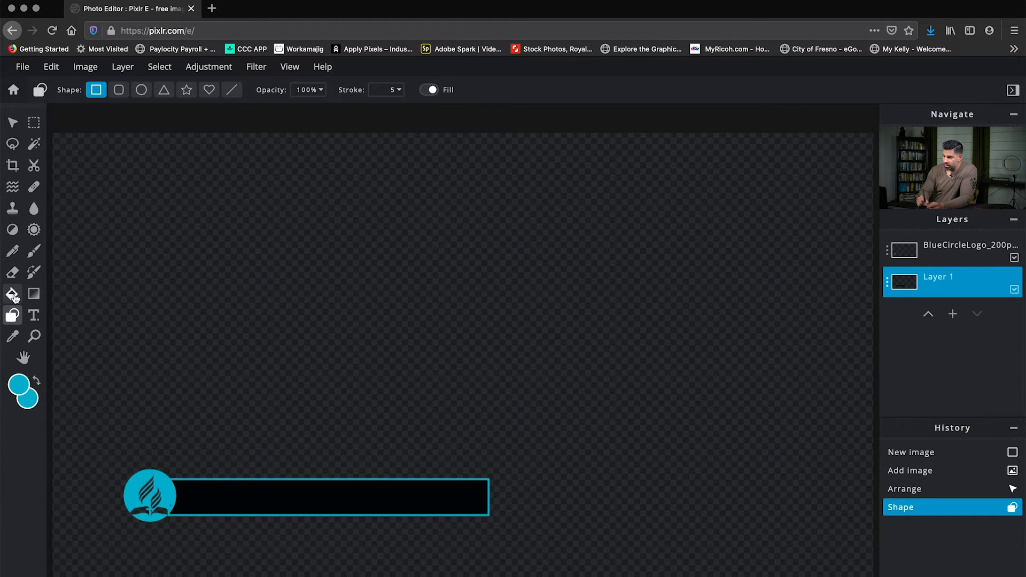
pyautogui.click(13, 295)
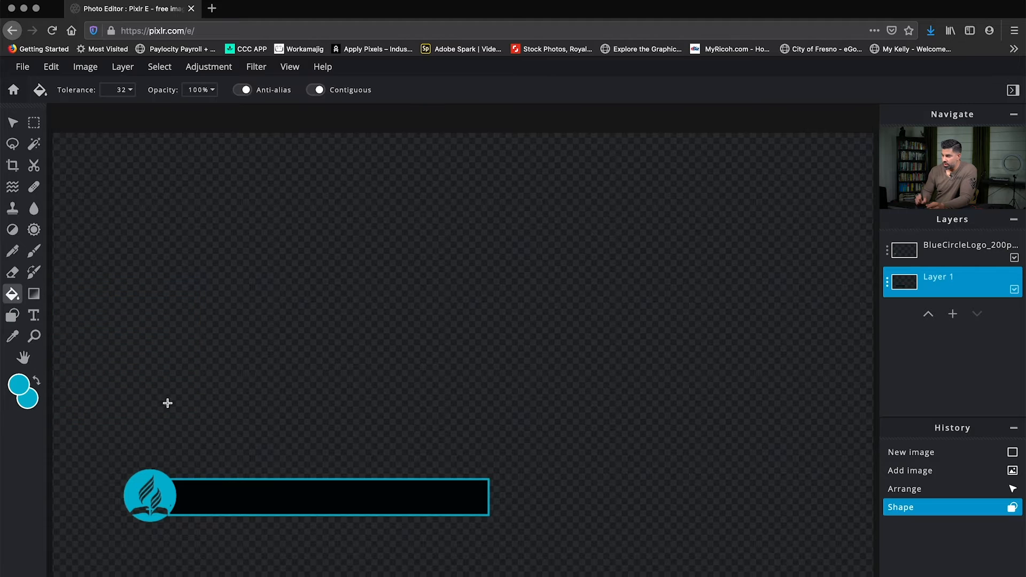
pyautogui.click(294, 493)
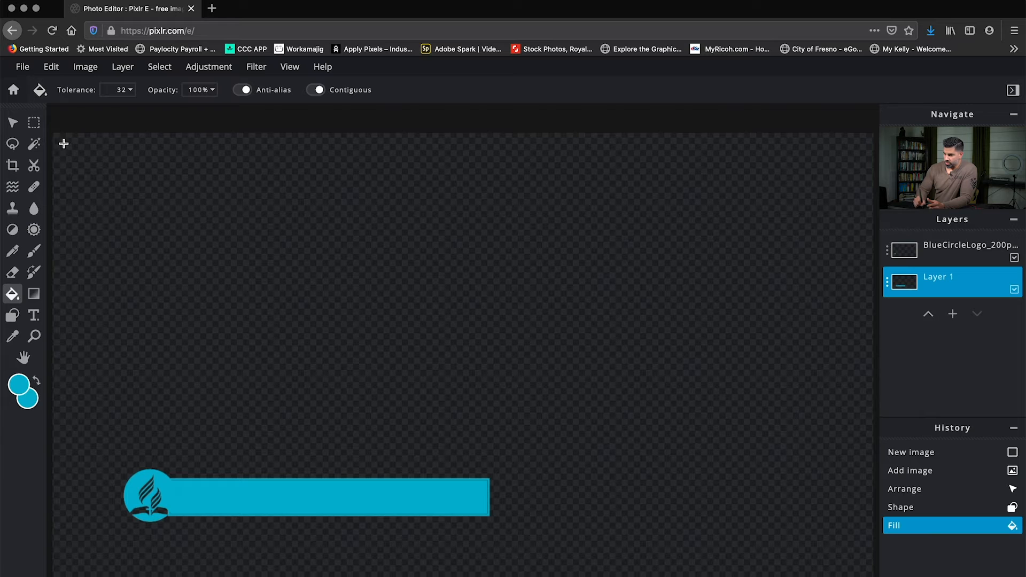
# Enlarge the blue bar to about 949 × 113 px and align it with the logo's centre at about left 228, top 795.
pyautogui.click(13, 124)
pyautogui.moveTo(422, 500); pyautogui.dragTo(440, 377)
pyautogui.moveTo(511, 417); pyautogui.dragTo(543, 509)
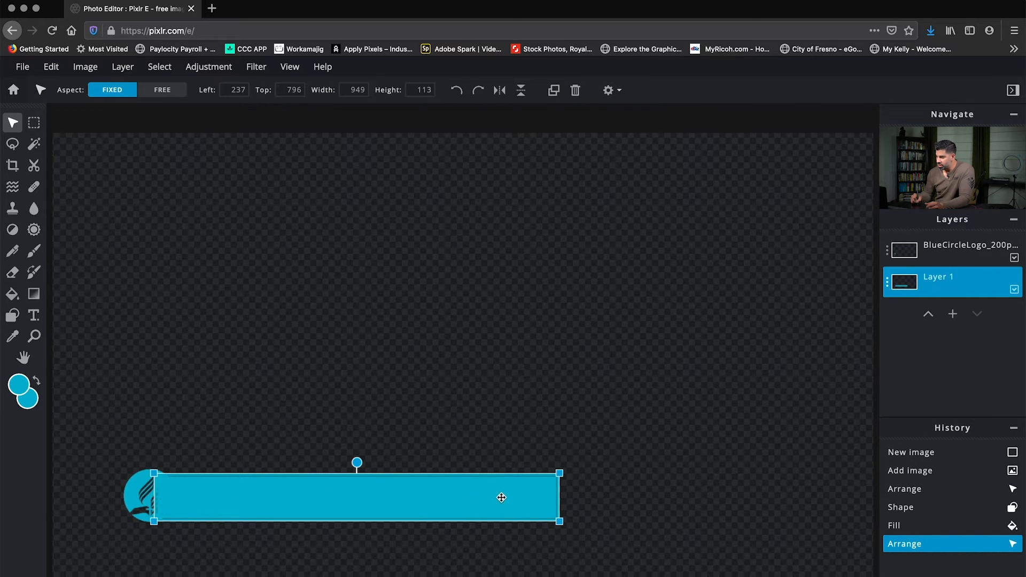
pyautogui.moveTo(504, 501); pyautogui.dragTo(502, 498)
pyautogui.moveTo(503, 500); pyautogui.dragTo(500, 499)
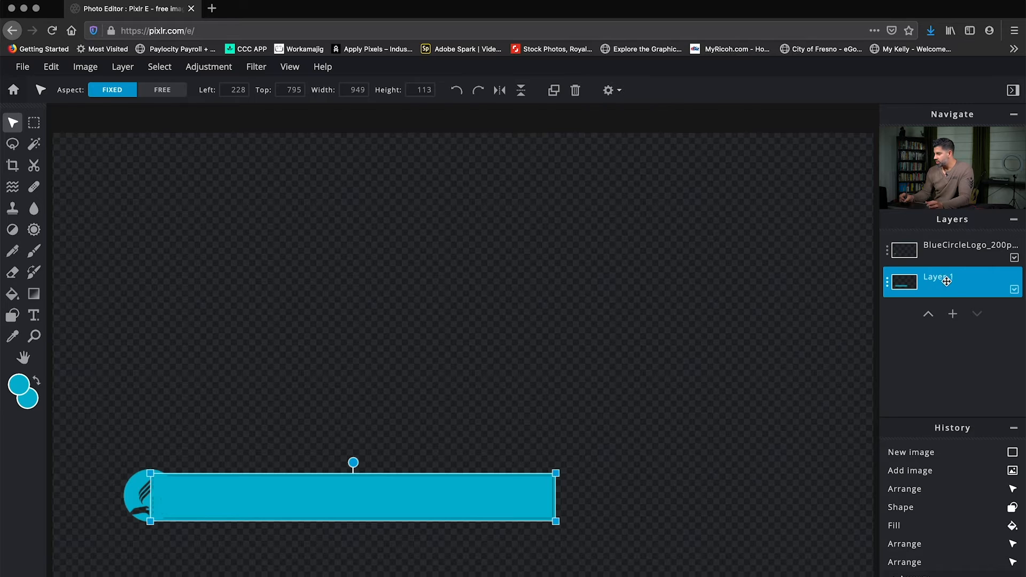
# Lower Layer 1's transparency setting to 49 so the blue bar is semi-transparent, and deselect the layer.
pyautogui.click(949, 283)
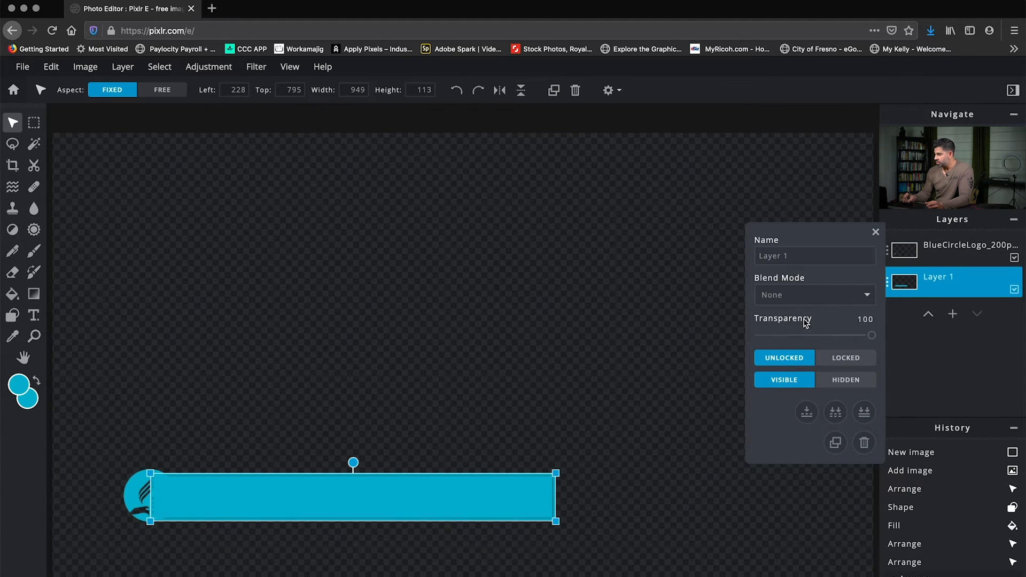
pyautogui.moveTo(872, 337); pyautogui.dragTo(826, 336)
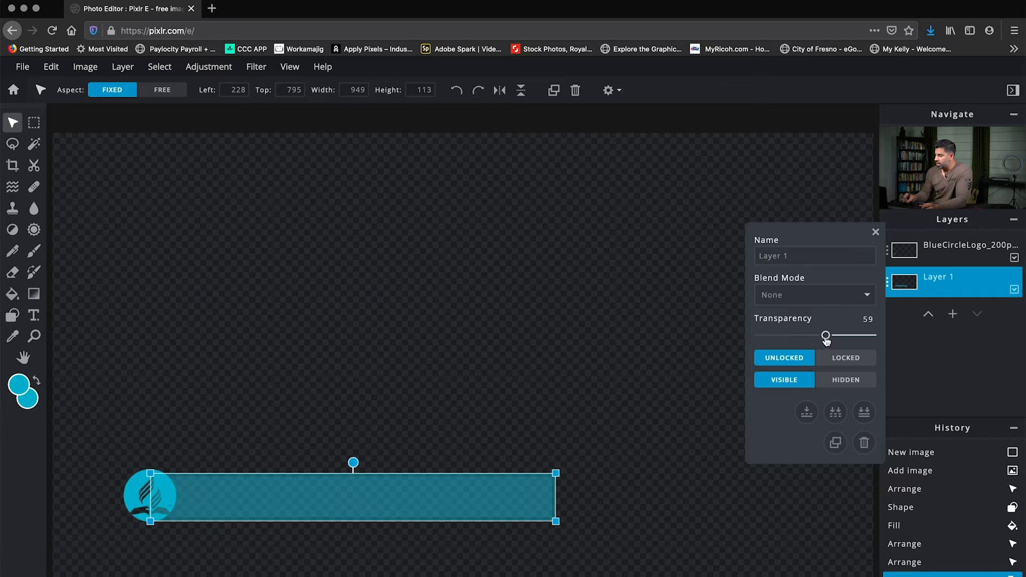
pyautogui.moveTo(826, 336); pyautogui.dragTo(814, 336)
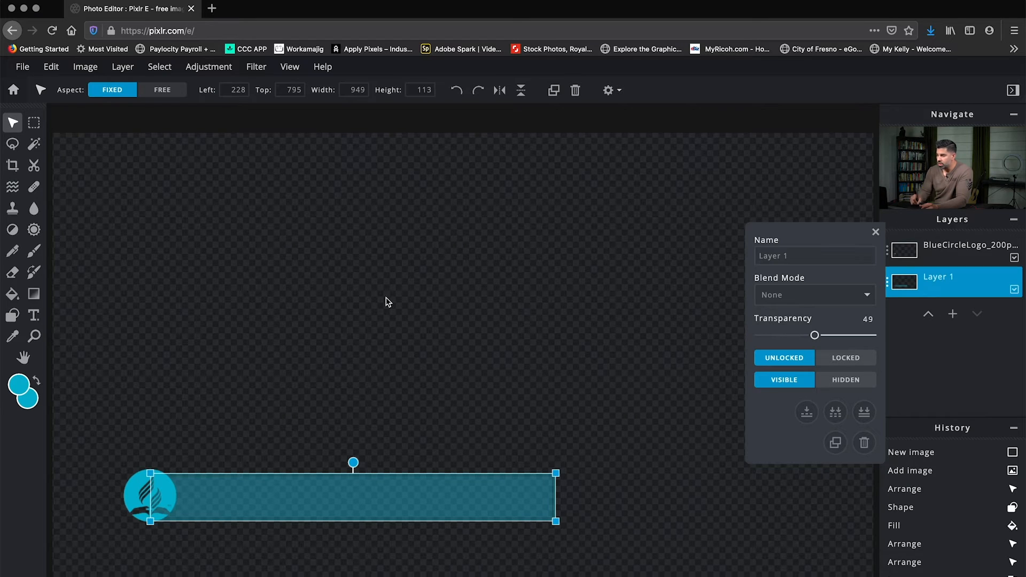
pyautogui.click(173, 241)
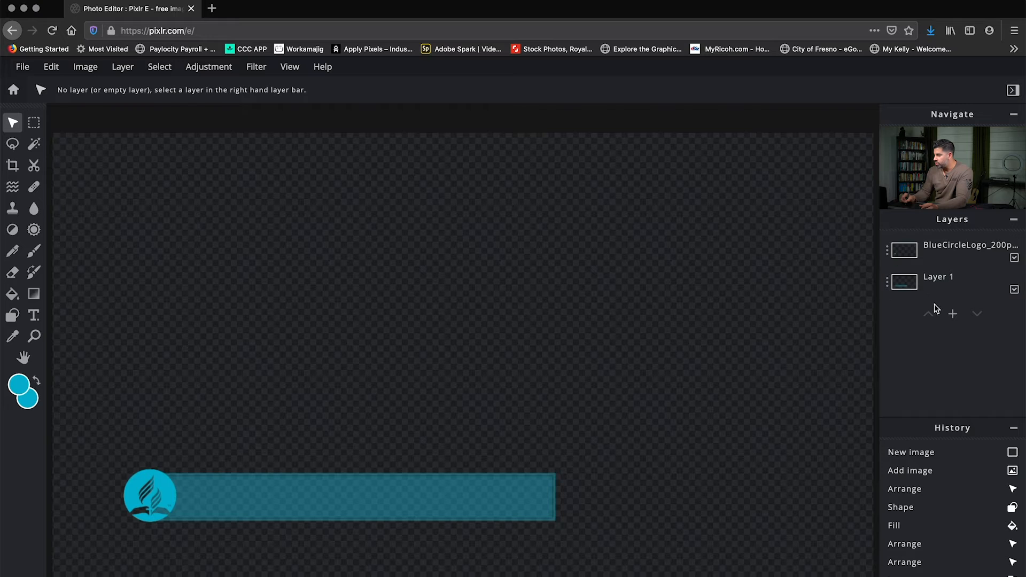
# Add an empty layer and move it between the logo layer and the bar's layer.
pyautogui.click(952, 314)
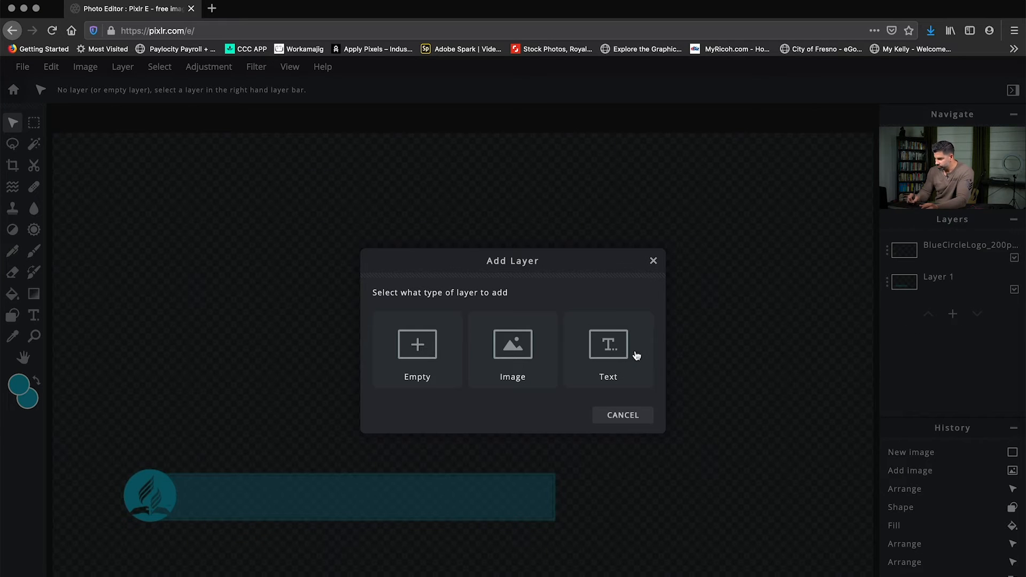
pyautogui.click(420, 348)
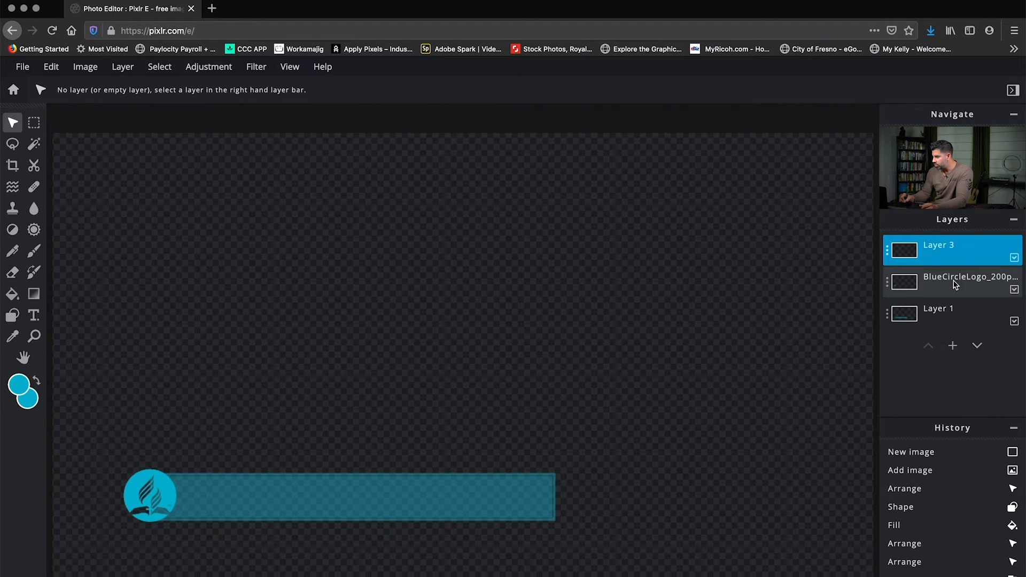
pyautogui.moveTo(908, 250); pyautogui.dragTo(912, 290)
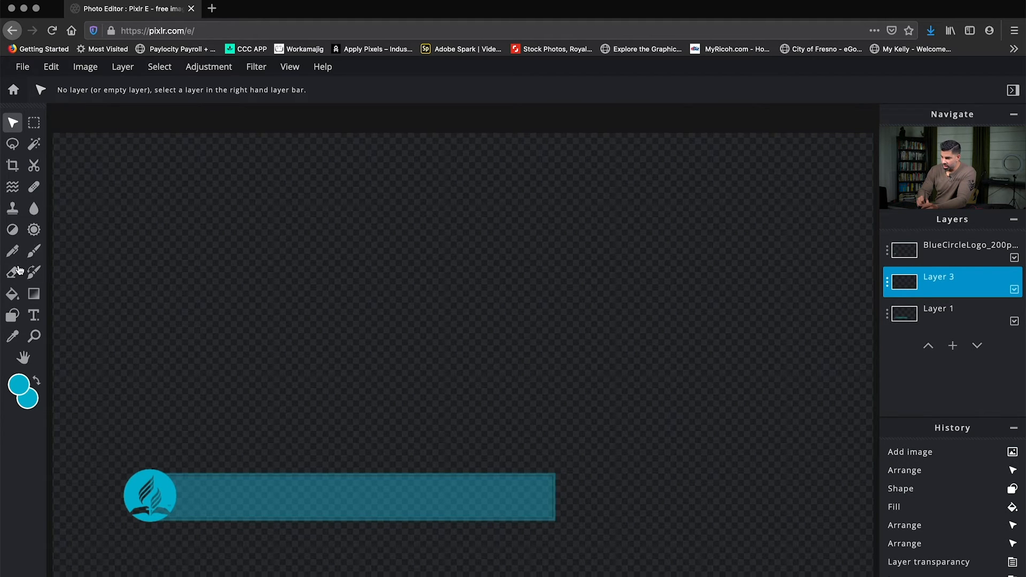
# Choose the circle shape for the Shape tool and set the foreground colour to black.
pyautogui.click(13, 316)
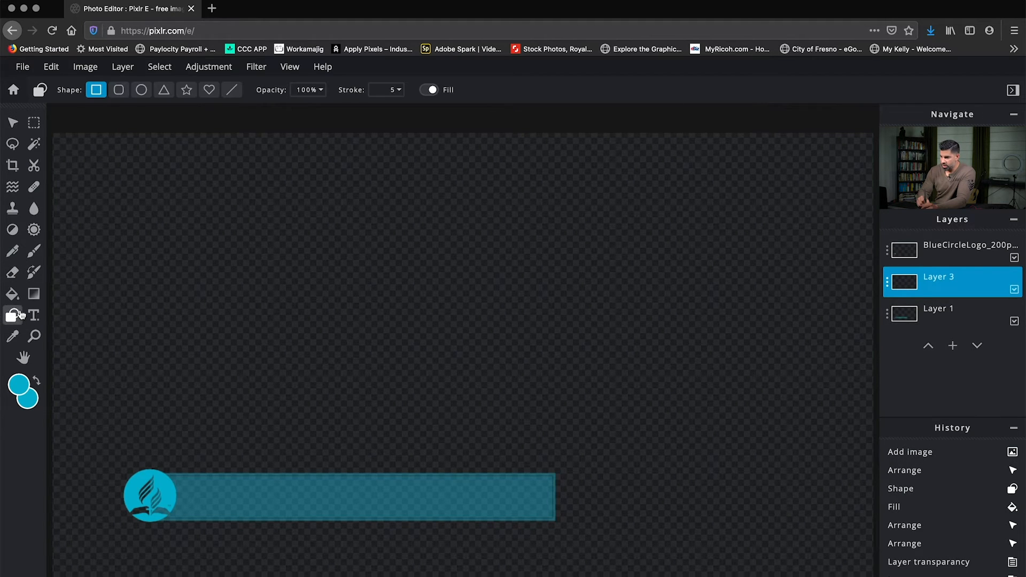
pyautogui.click(142, 91)
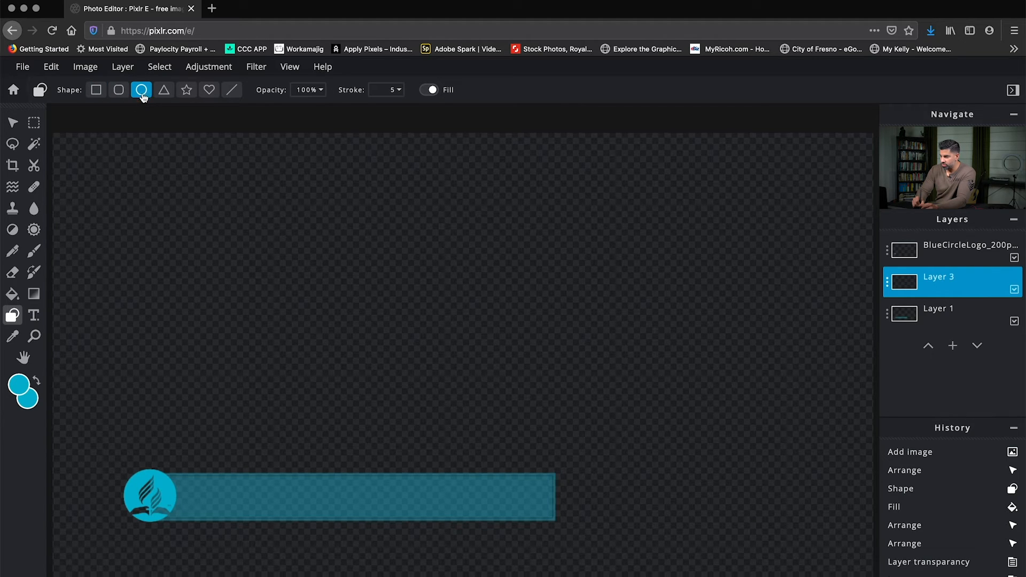
pyautogui.click(25, 387)
pyautogui.moveTo(484, 402); pyautogui.dragTo(526, 418)
pyautogui.click(619, 442)
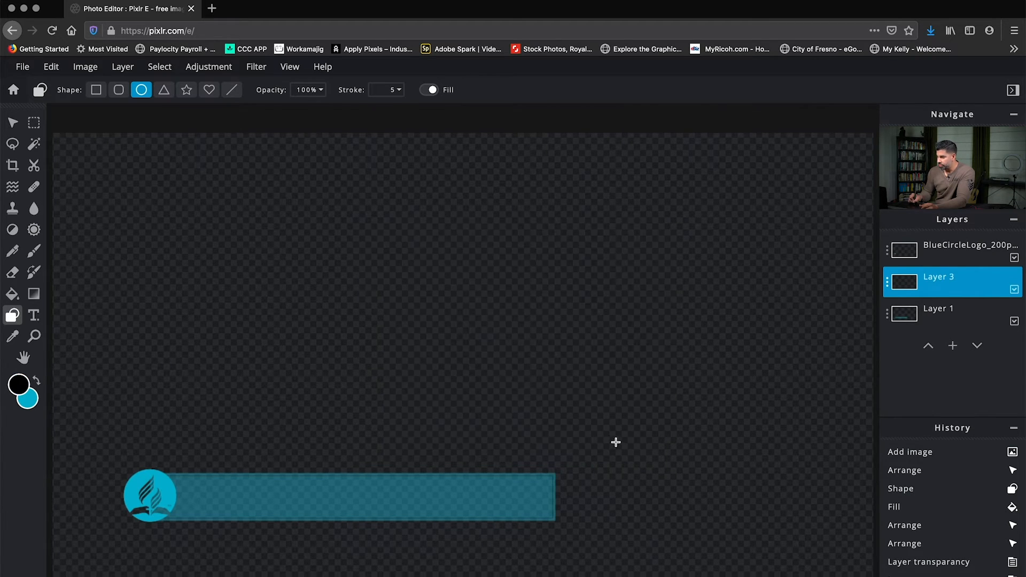
# Set the background colour to white, #FFFFFF.
pyautogui.click(32, 404)
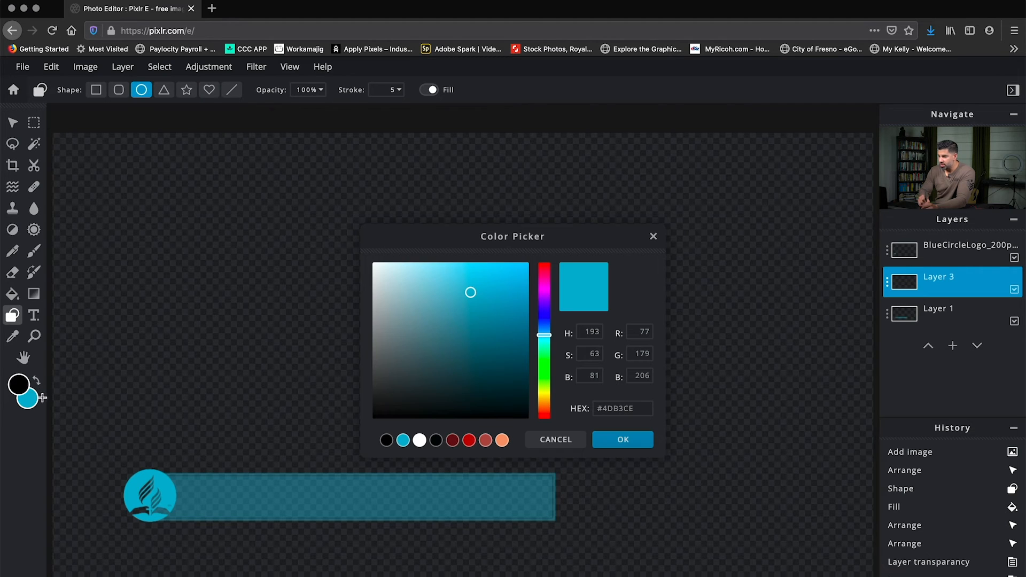
pyautogui.moveTo(416, 314); pyautogui.dragTo(371, 260)
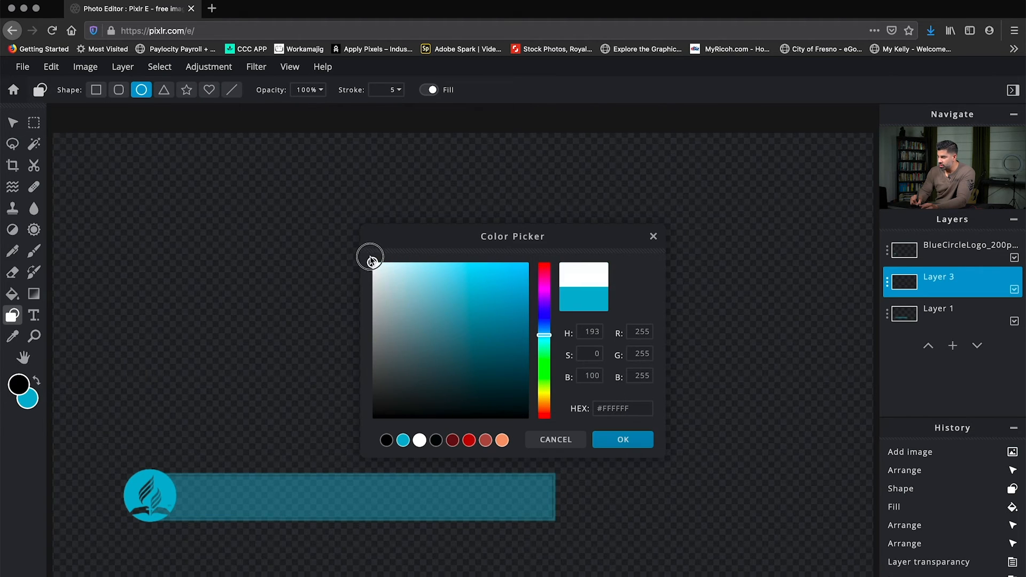
pyautogui.click(614, 439)
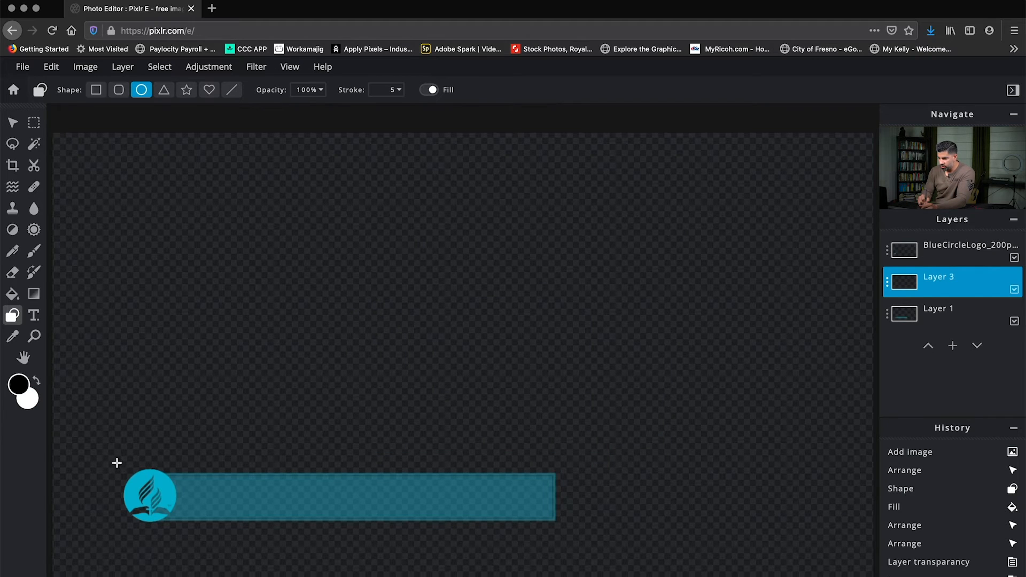
# Draw a white circle about 149 px wide with a black outline on Layer 3 and nudge it until it is centred behind the logo.
pyautogui.moveTo(120, 453); pyautogui.dragTo(206, 488)
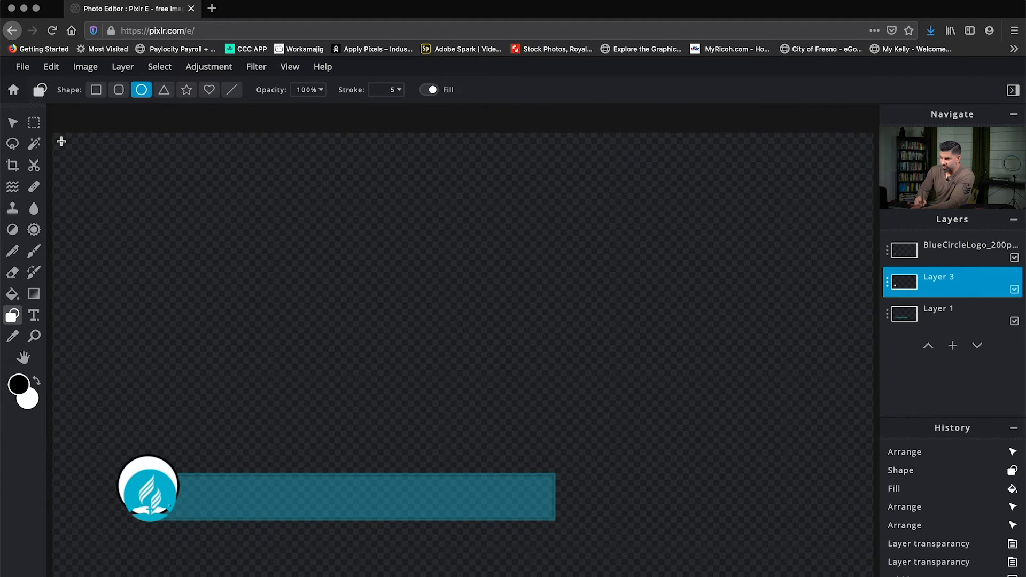
pyautogui.click(12, 123)
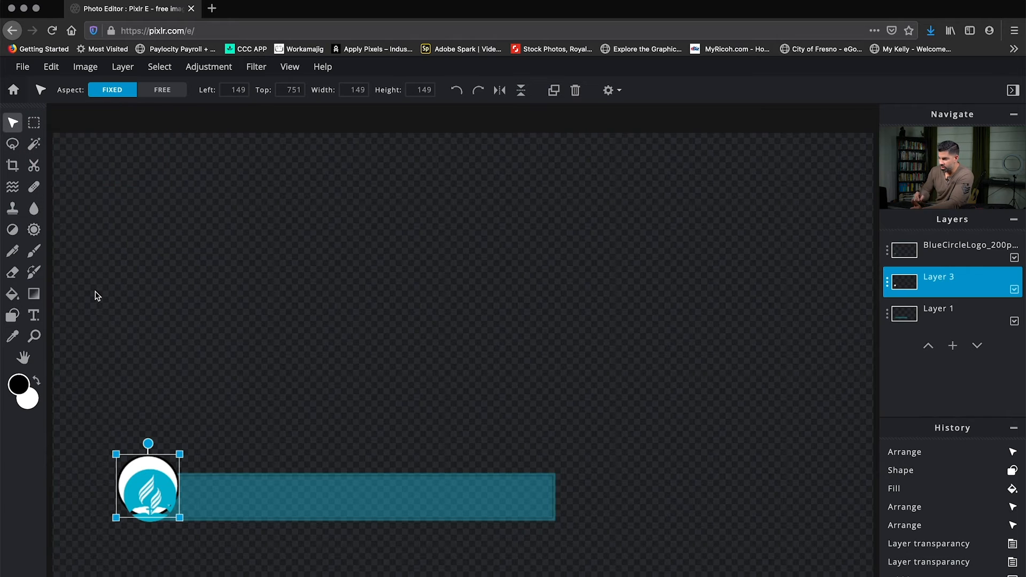
pyautogui.press('Down')
pyautogui.press('Down')
pyautogui.hotkey('shift', 'Down')
pyautogui.hotkey('shift', 'Down')
pyautogui.press('Right')
pyautogui.press('Right')
pyautogui.press('Right')
pyautogui.press('Down')
pyautogui.press('Down')
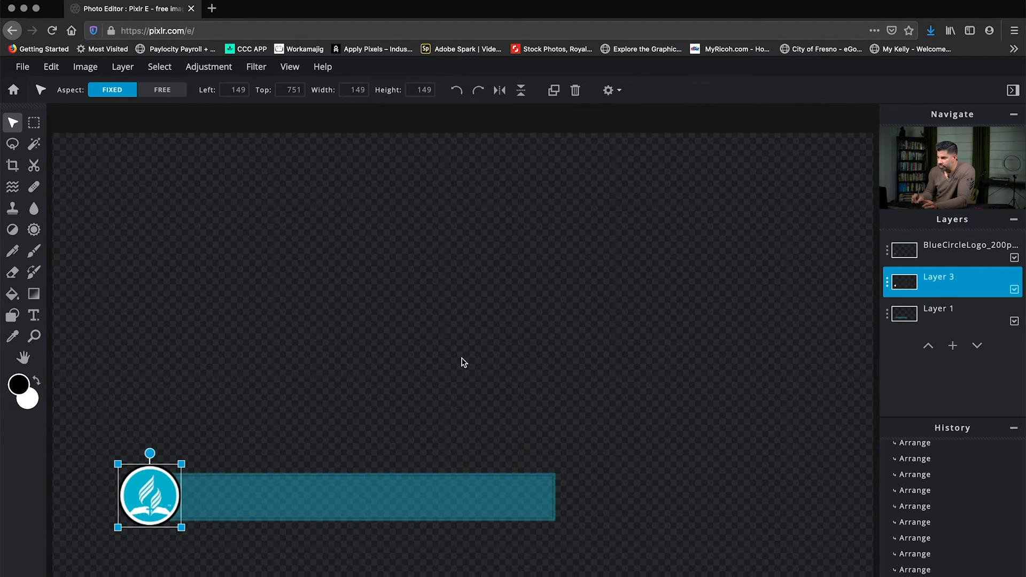
# Apply a black drop shadow to the circle on Layer 3 with opacity 65, blur 18 px and x and y offsets of 7 px.
pyautogui.click(260, 68)
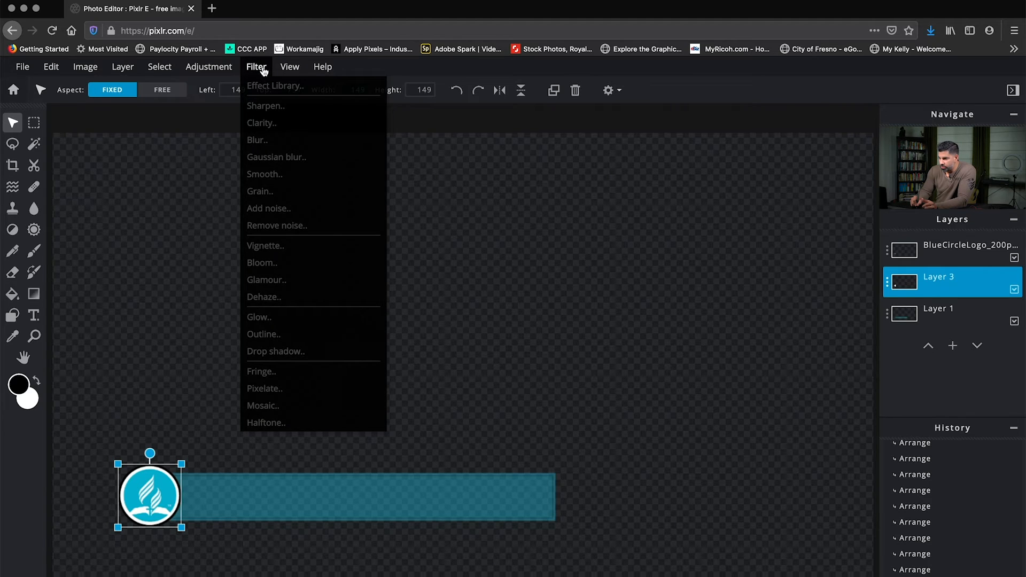
pyautogui.click(280, 197)
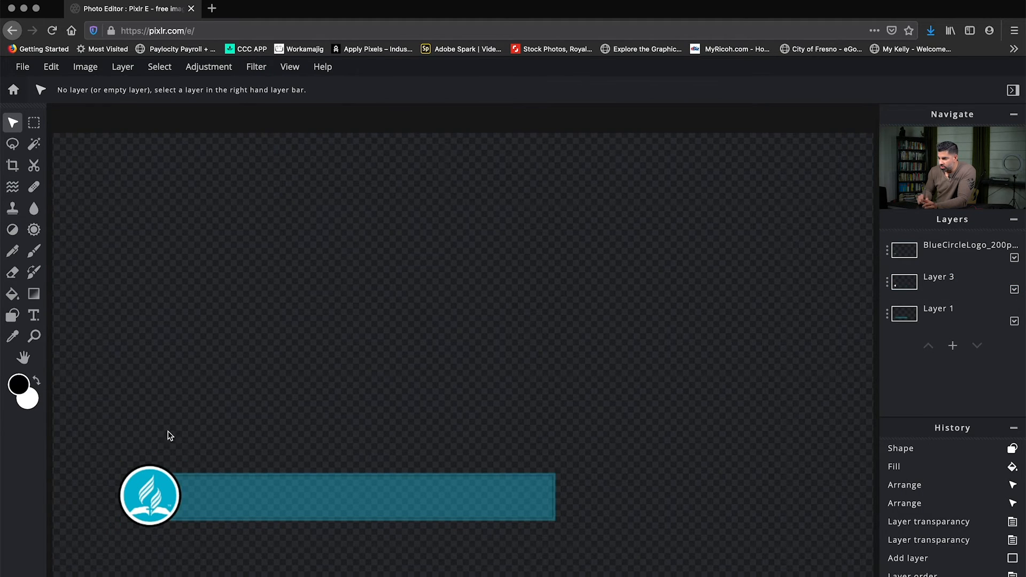
pyautogui.click(939, 280)
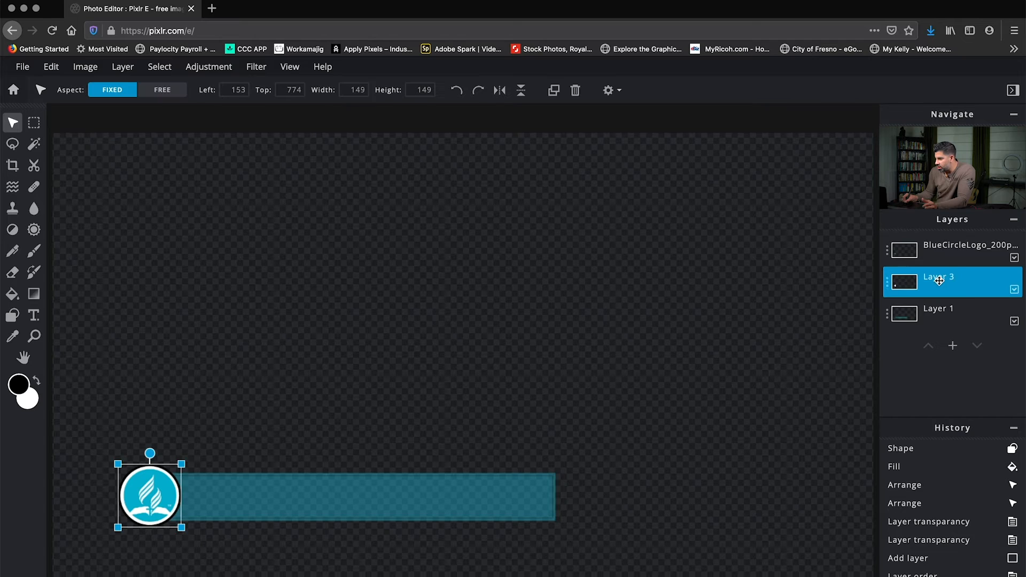
pyautogui.click(261, 70)
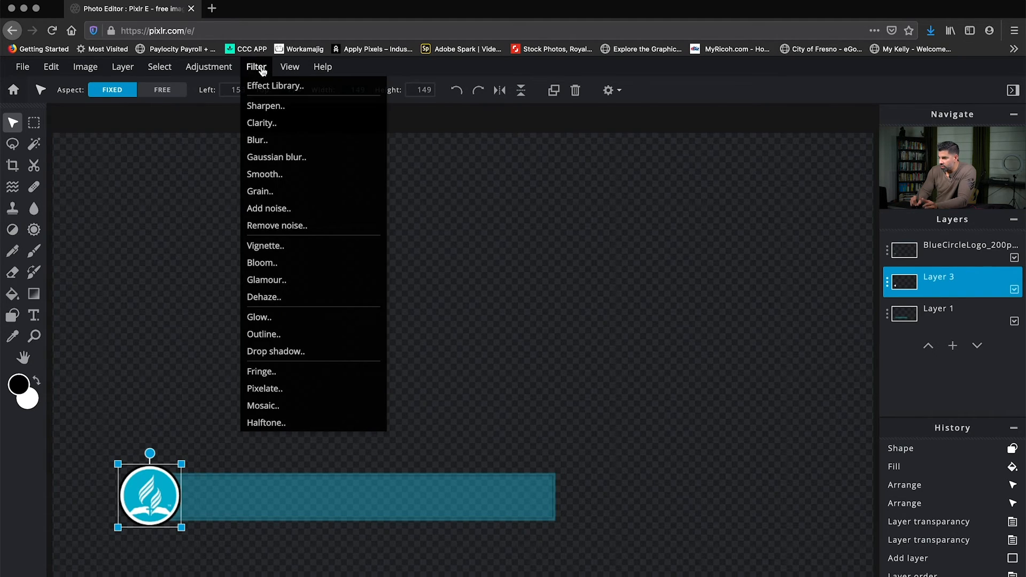
pyautogui.click(285, 352)
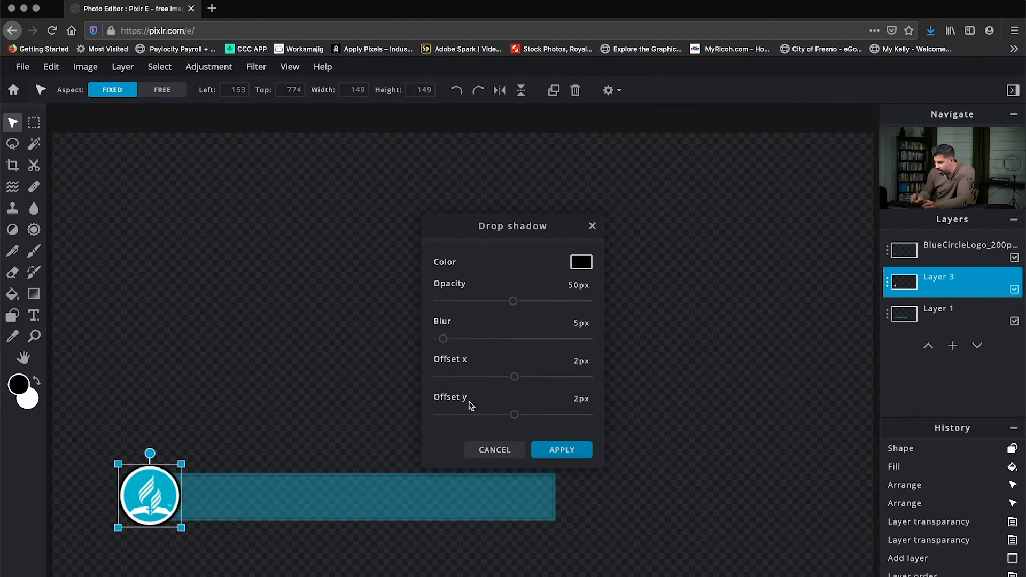
pyautogui.moveTo(514, 302); pyautogui.dragTo(536, 304)
pyautogui.moveTo(443, 339); pyautogui.dragTo(457, 339)
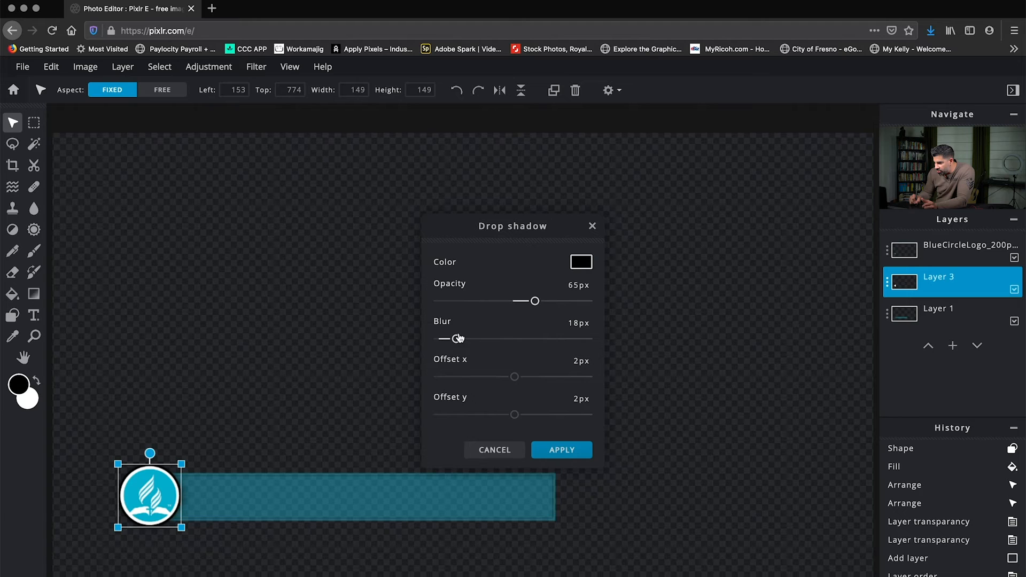
pyautogui.moveTo(516, 381); pyautogui.dragTo(518, 378)
pyautogui.moveTo(514, 415); pyautogui.dragTo(519, 416)
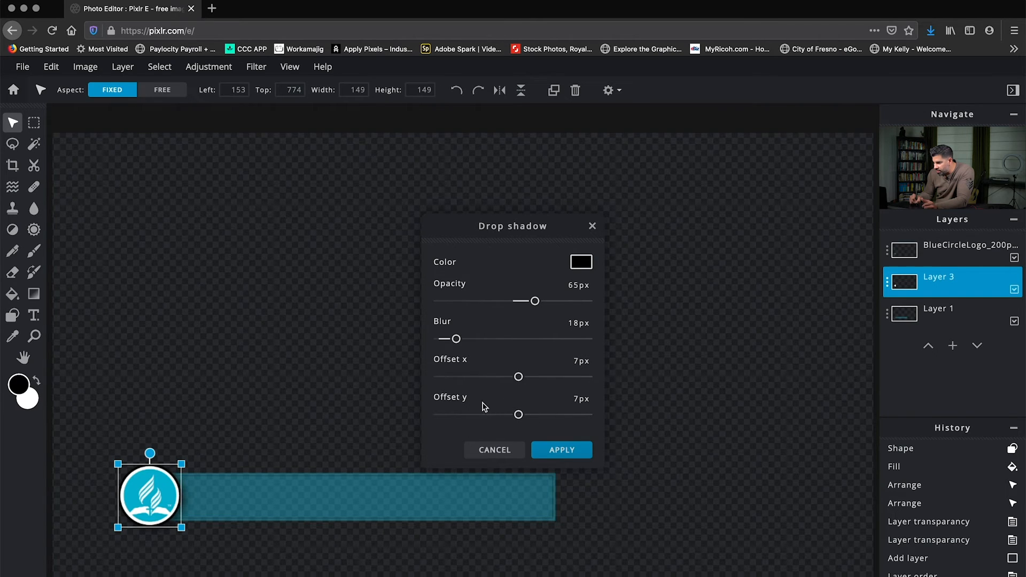
pyautogui.click(567, 455)
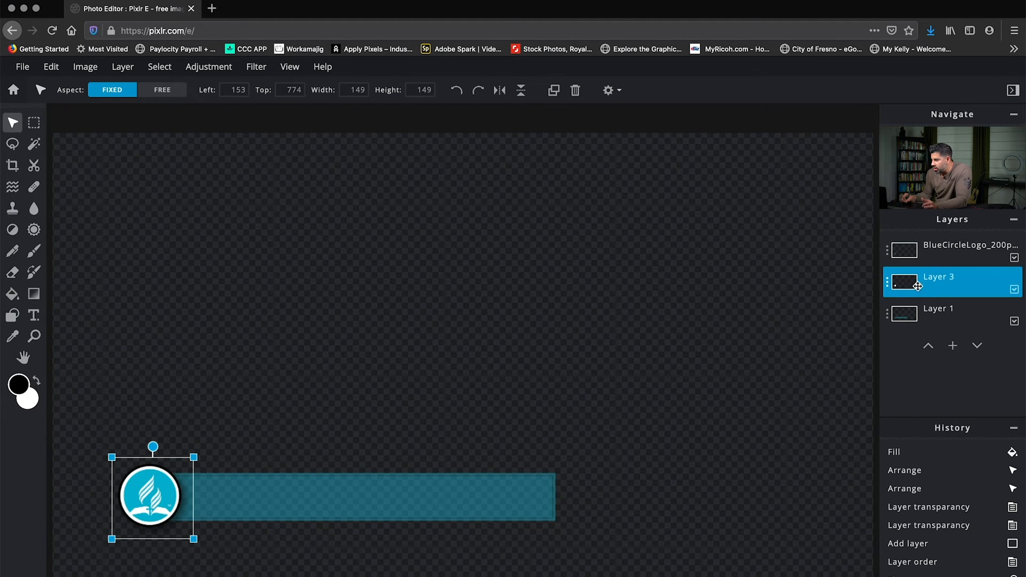
# Add an empty layer and move it between Layer 3 and the blue bar's layer.
pyautogui.click(953, 347)
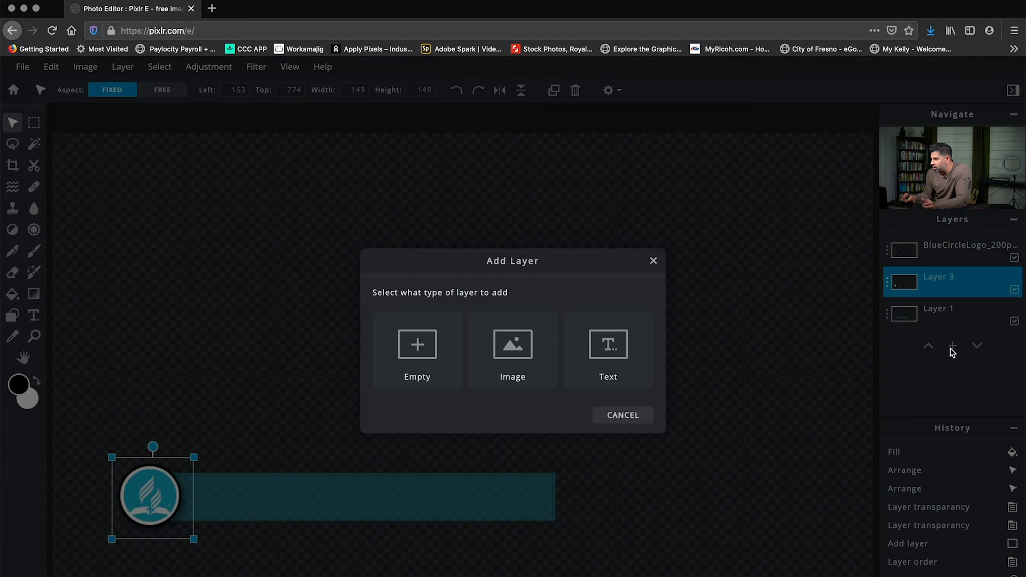
pyautogui.click(416, 347)
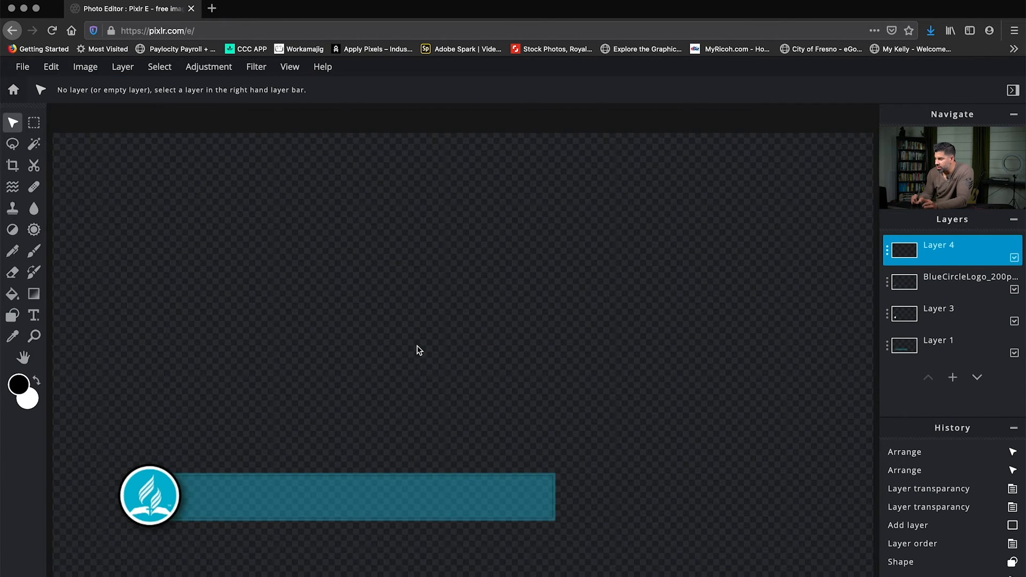
pyautogui.moveTo(910, 260); pyautogui.dragTo(916, 317)
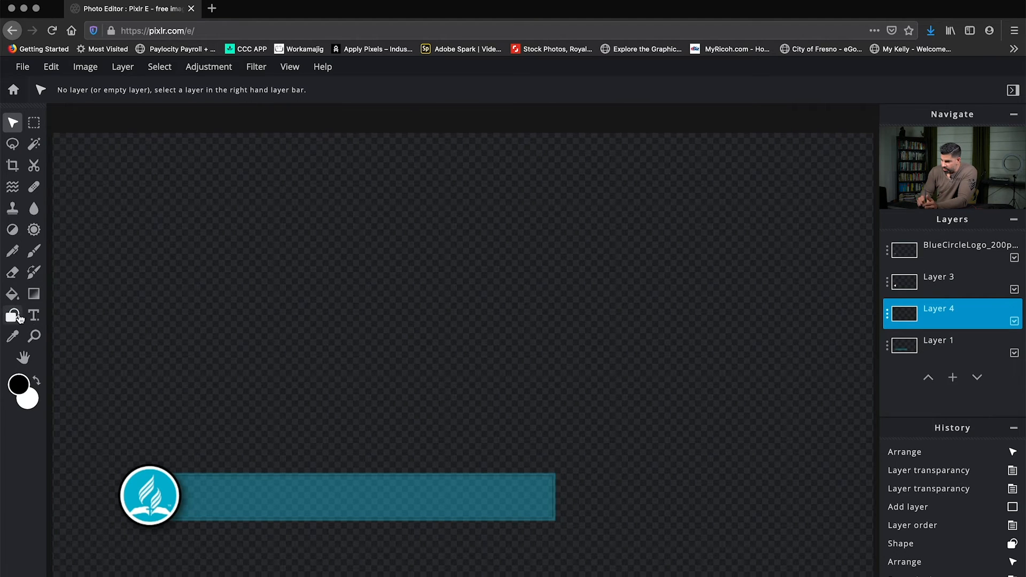
# Draw a white horizontal line about 900 px long across the blue bar, from the logo to the bar's far end.
pyautogui.click(17, 317)
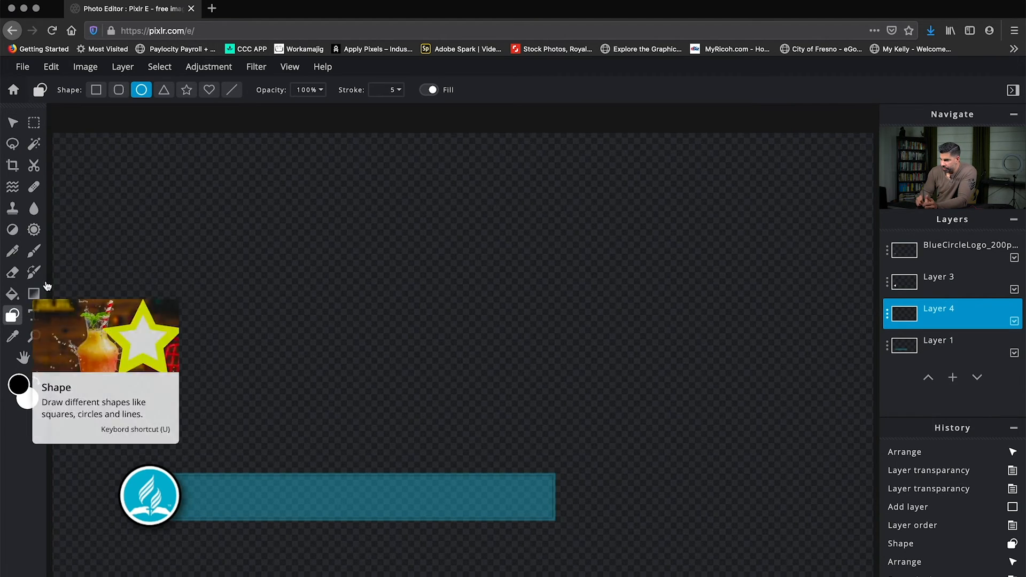
pyautogui.click(233, 92)
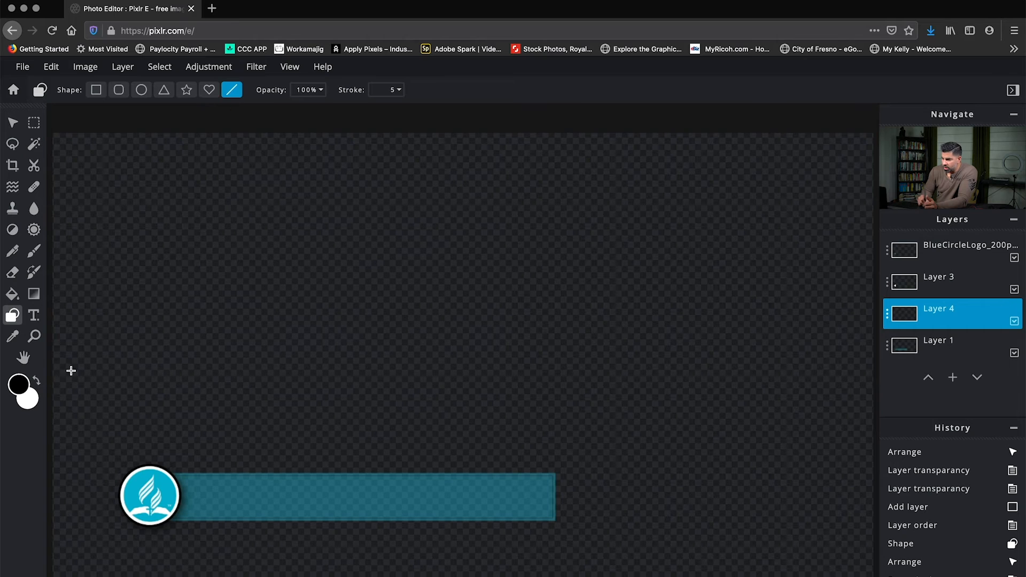
pyautogui.click(38, 382)
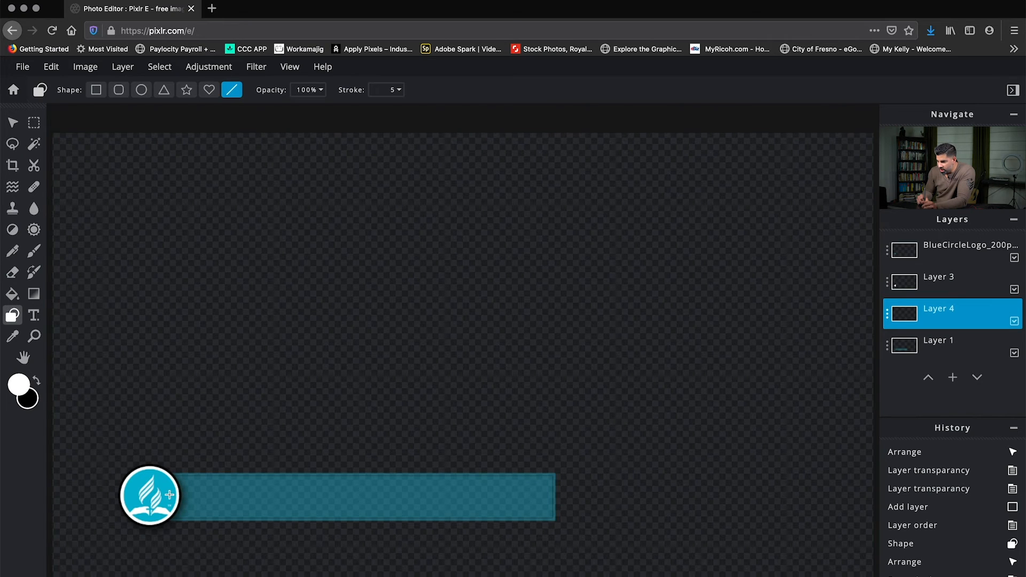
pyautogui.moveTo(168, 496)
pyautogui.mouseDown()
pyautogui.moveTo(354, 500)
pyautogui.moveTo(467, 518)
pyautogui.moveTo(540, 506)
pyautogui.moveTo(541, 403)
pyautogui.moveTo(522, 499)
pyautogui.moveTo(550, 416)
pyautogui.moveTo(487, 512)
pyautogui.moveTo(534, 460)
pyautogui.moveTo(522, 431)
pyautogui.moveTo(518, 462)
pyautogui.moveTo(518, 410)
pyautogui.moveTo(554, 420)
pyautogui.mouseUp()
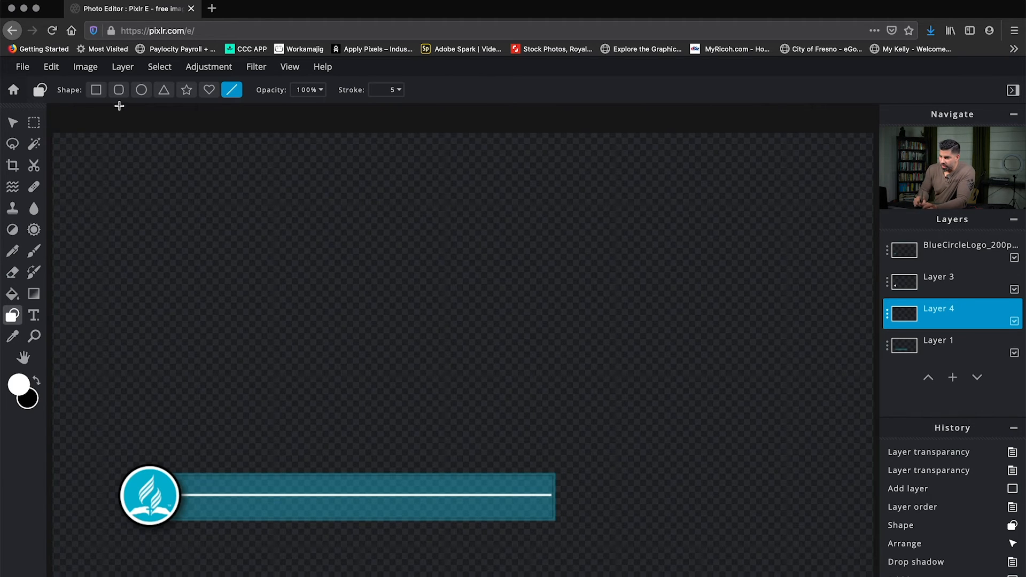
# Nudge the white line right to the bar's end and down to slightly below the bar's middle, and deselect its layer.
pyautogui.click(11, 124)
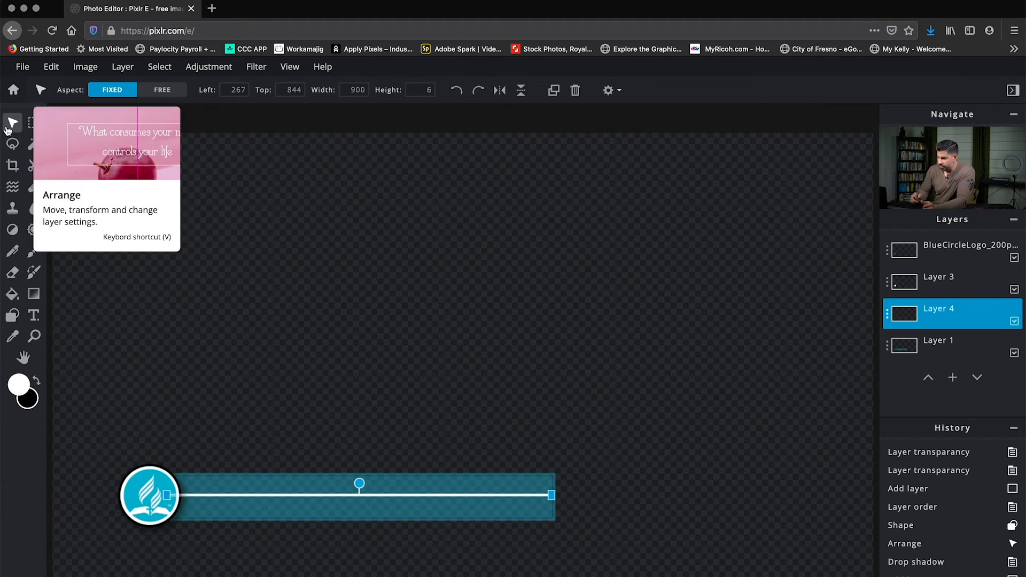
pyautogui.press('Right')
pyautogui.press('Right')
pyautogui.press('Right')
pyautogui.press('Right')
pyautogui.press('Right')
pyautogui.press('Right')
pyautogui.press('Right')
pyautogui.press('Right')
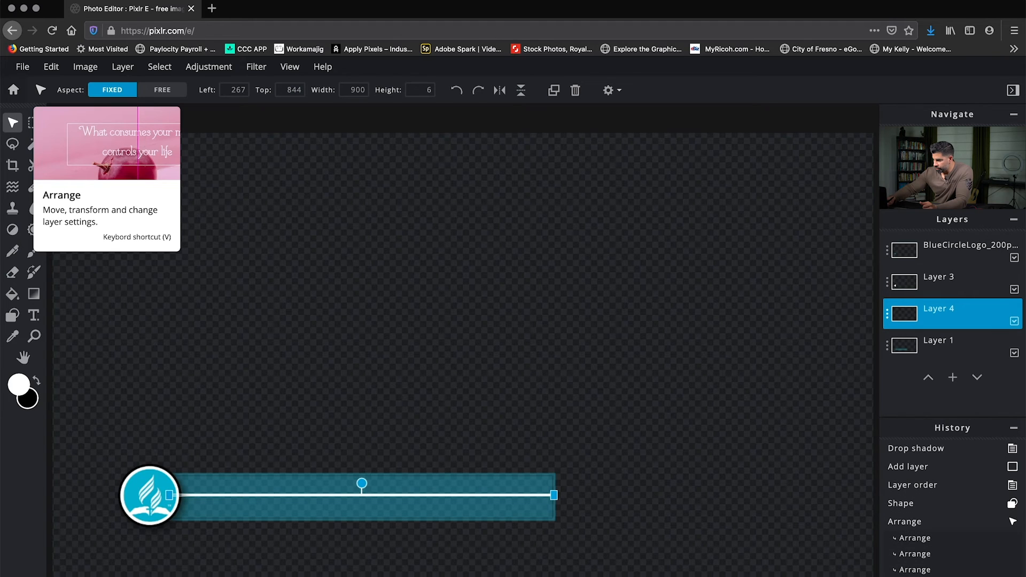
pyautogui.press('Down')
pyautogui.press('Down')
pyautogui.press('Down')
pyautogui.press('Down')
pyautogui.press('Down')
pyautogui.press('Down')
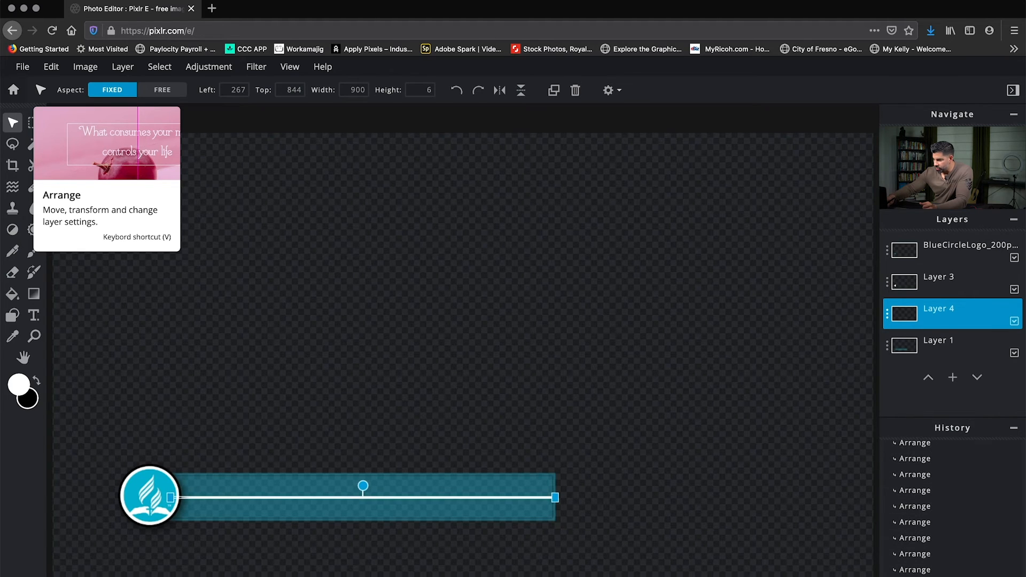
pyautogui.press('Down')
pyautogui.press('Down')
pyautogui.press('Down')
pyautogui.press('Down')
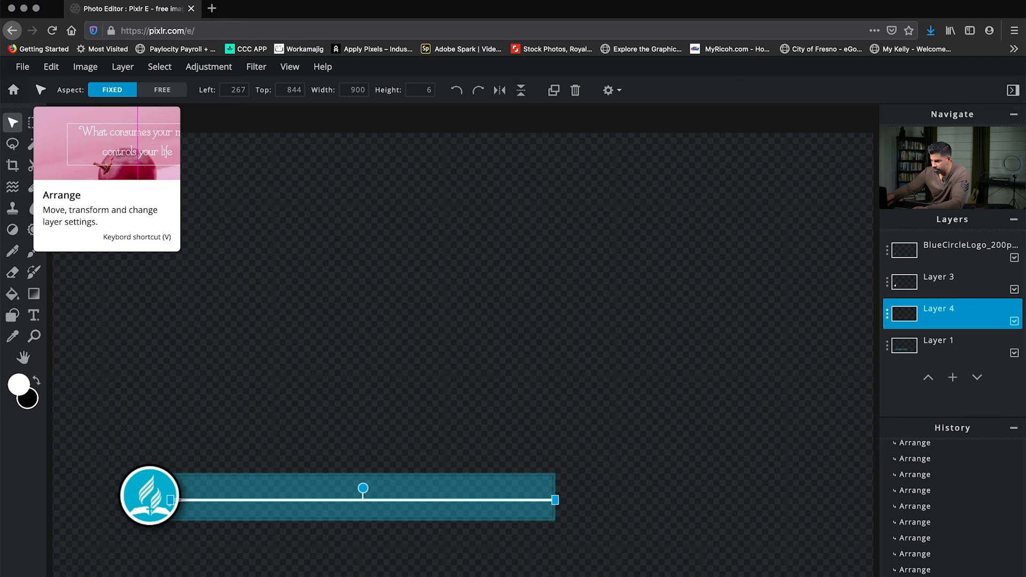
pyautogui.press('Down')
pyautogui.press('Down')
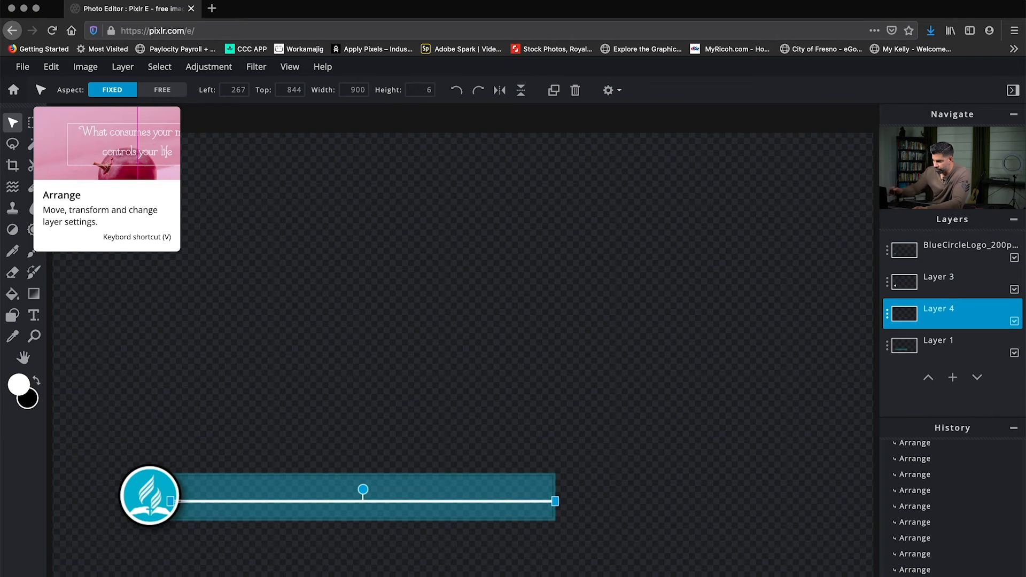
pyautogui.click(268, 241)
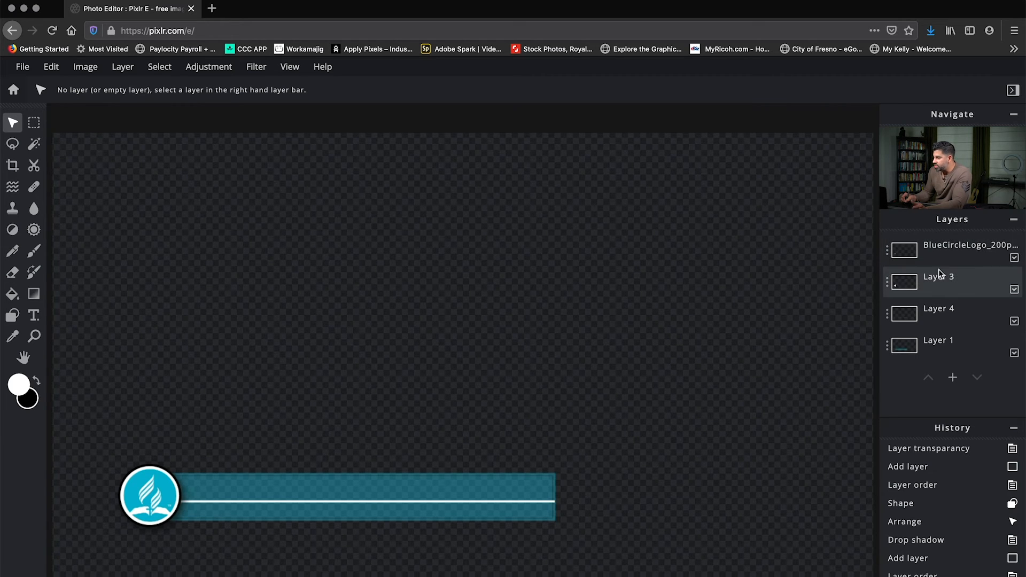
# Add a text layer above the logo layer with the text "Lower Third".
pyautogui.click(908, 254)
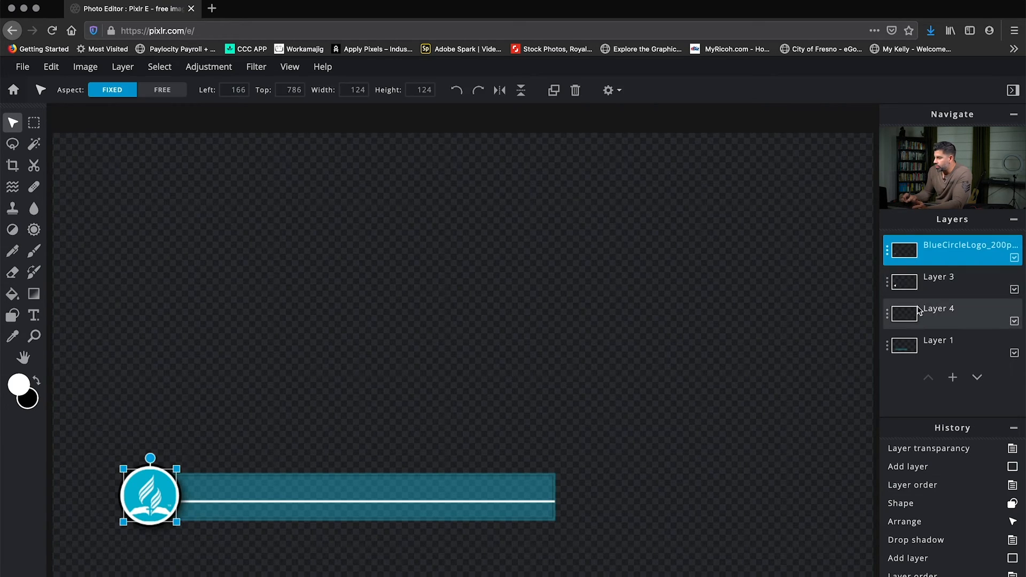
pyautogui.click(952, 379)
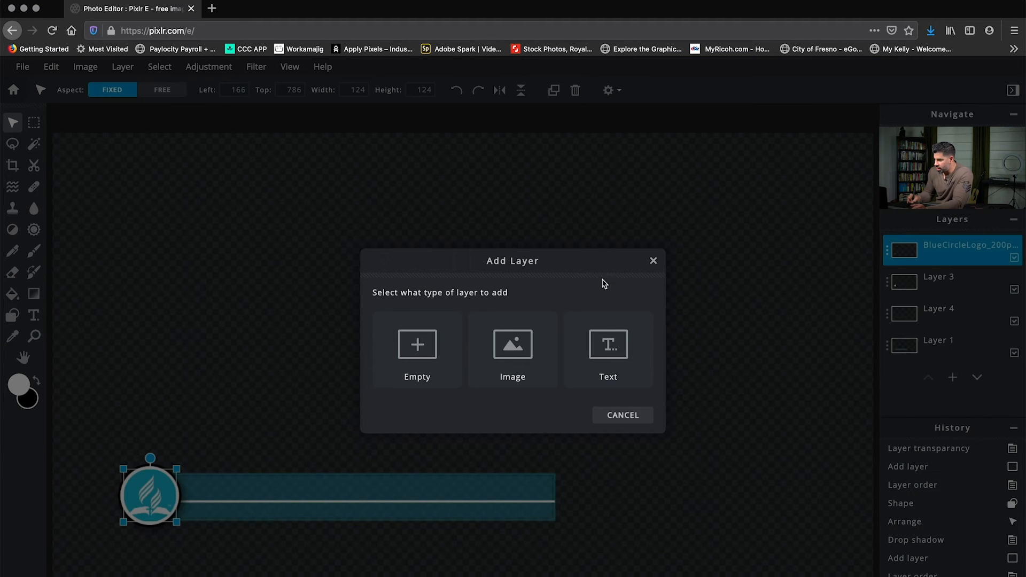
pyautogui.click(612, 349)
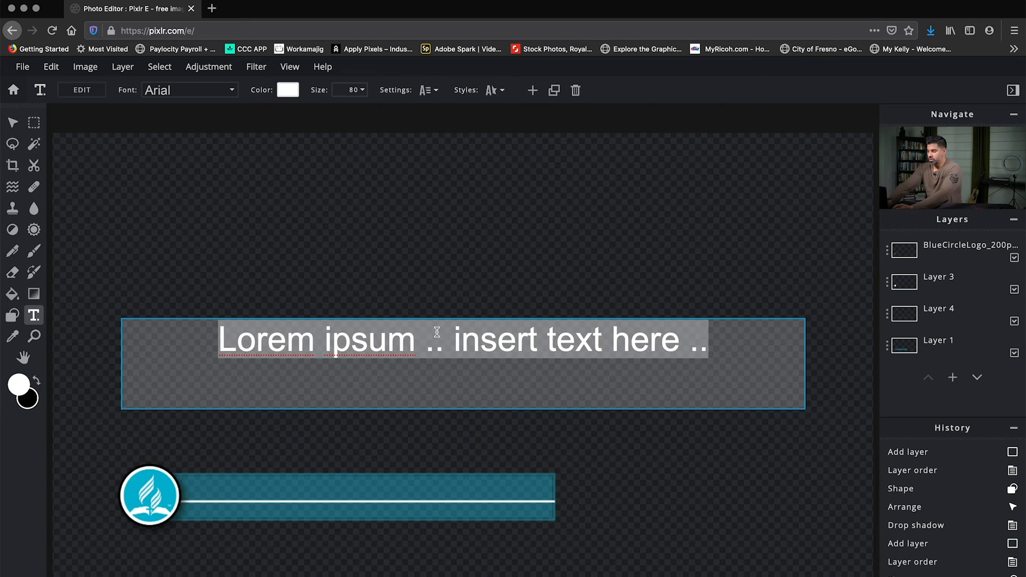
pyautogui.write('Lowet')
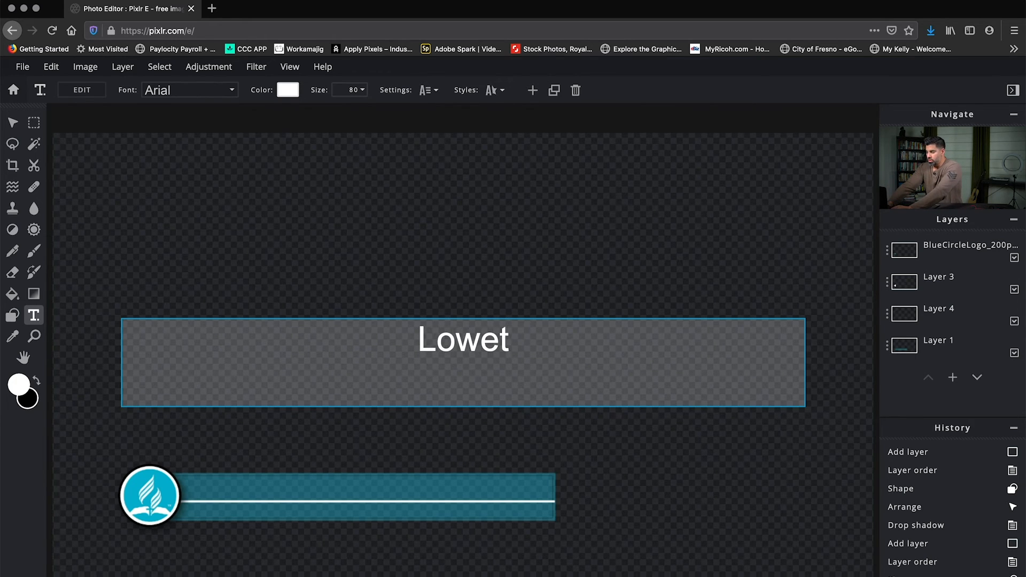
pyautogui.press('BackSpace')
pyautogui.write('r ')
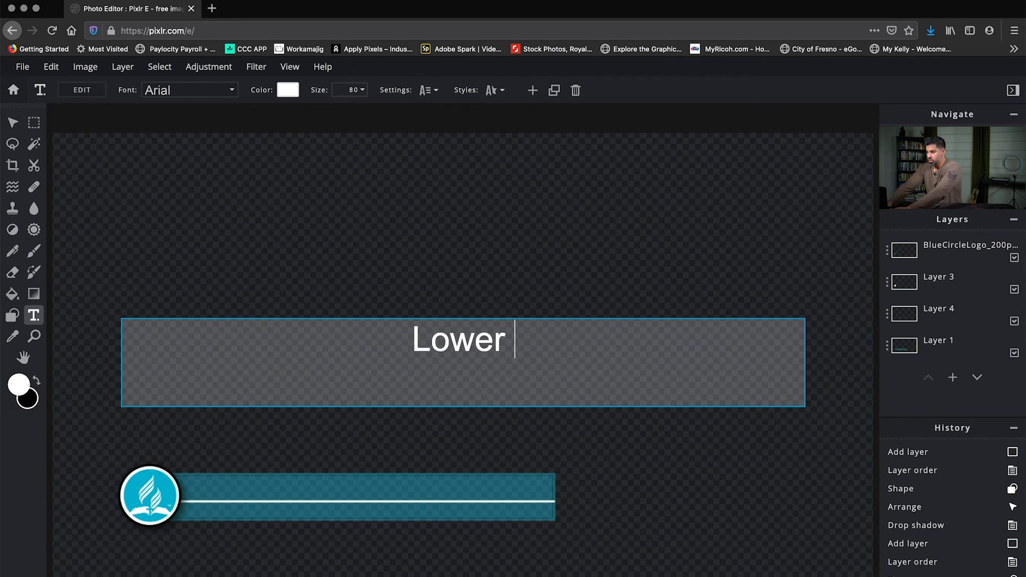
pyautogui.write('Third')
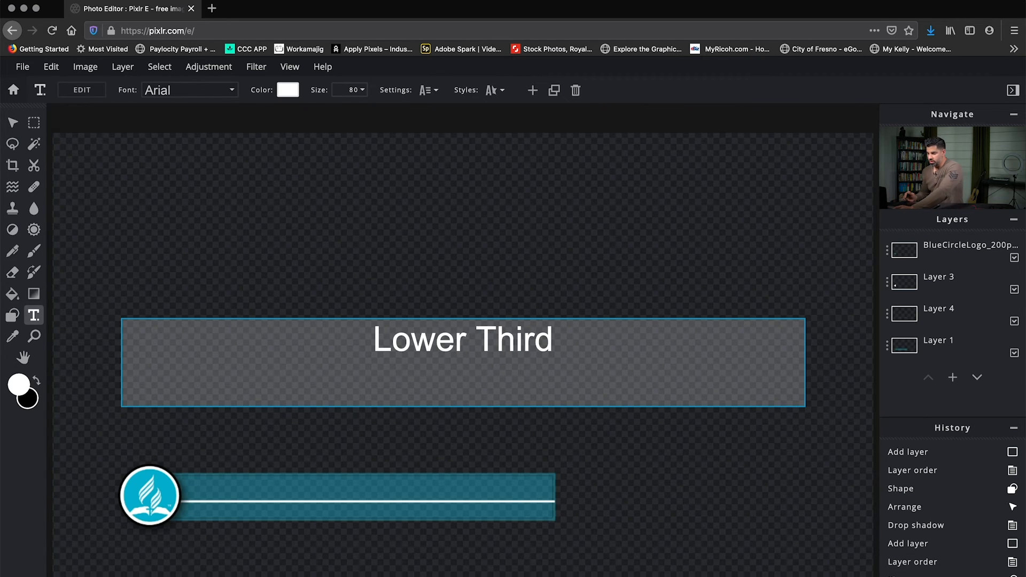
# Left-align the "Lower Third" text and move it onto the blue bar beside the logo, above the white line.
pyautogui.press('super+a')
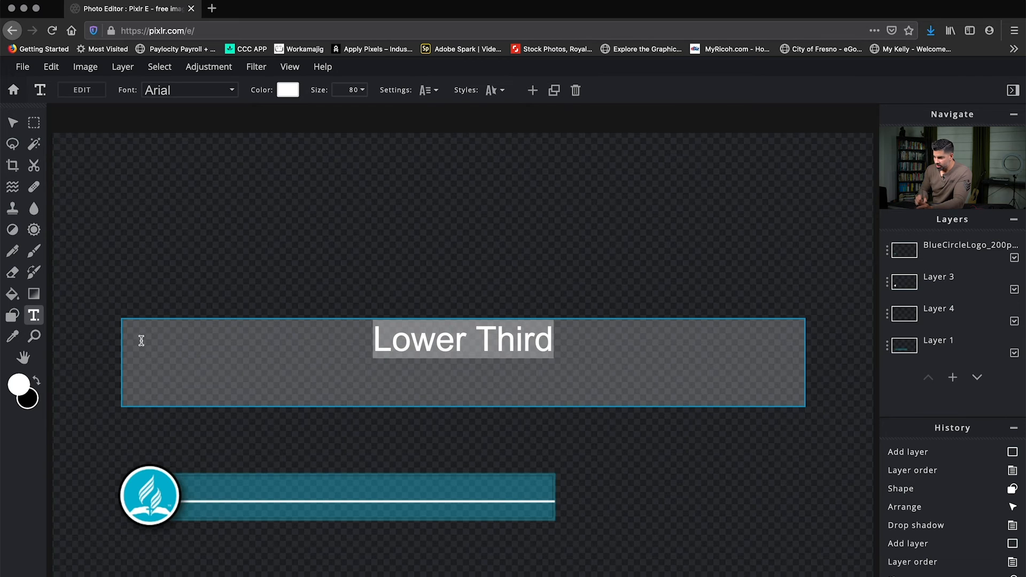
pyautogui.click(438, 95)
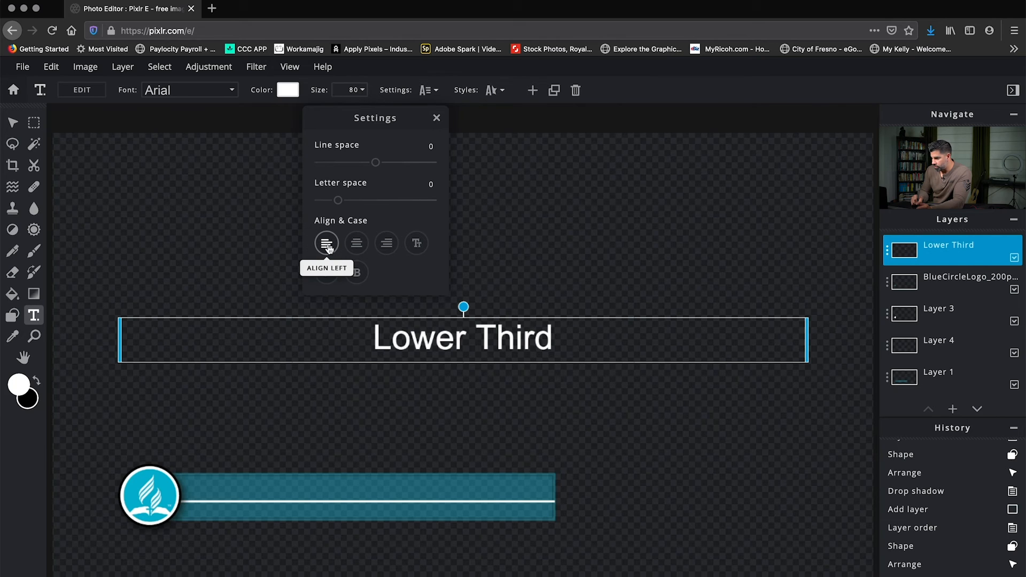
pyautogui.click(327, 245)
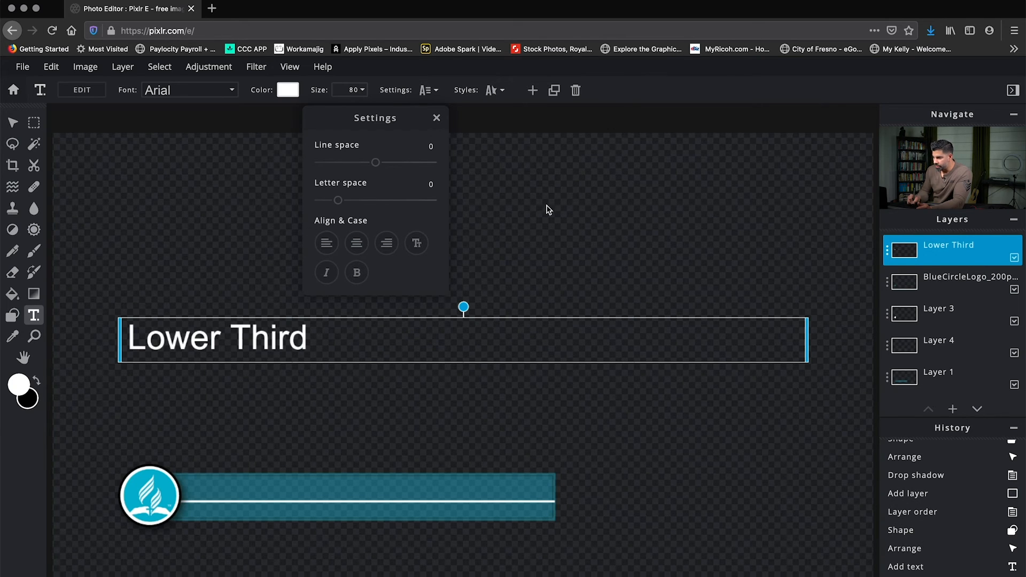
pyautogui.click(623, 94)
pyautogui.moveTo(264, 344); pyautogui.dragTo(344, 483)
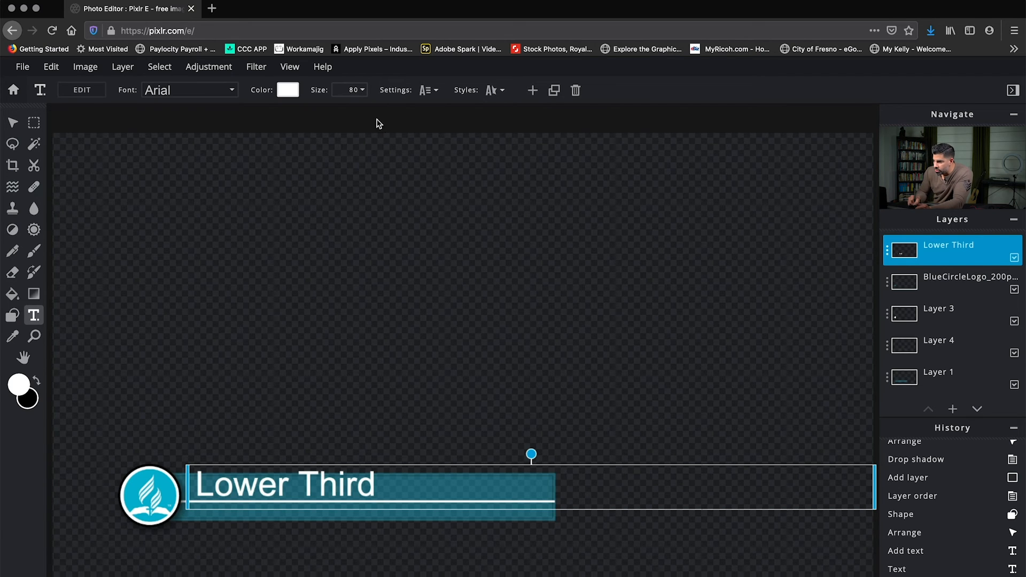
# Set the font size of the "Lower Third" text to 60.
pyautogui.click(364, 92)
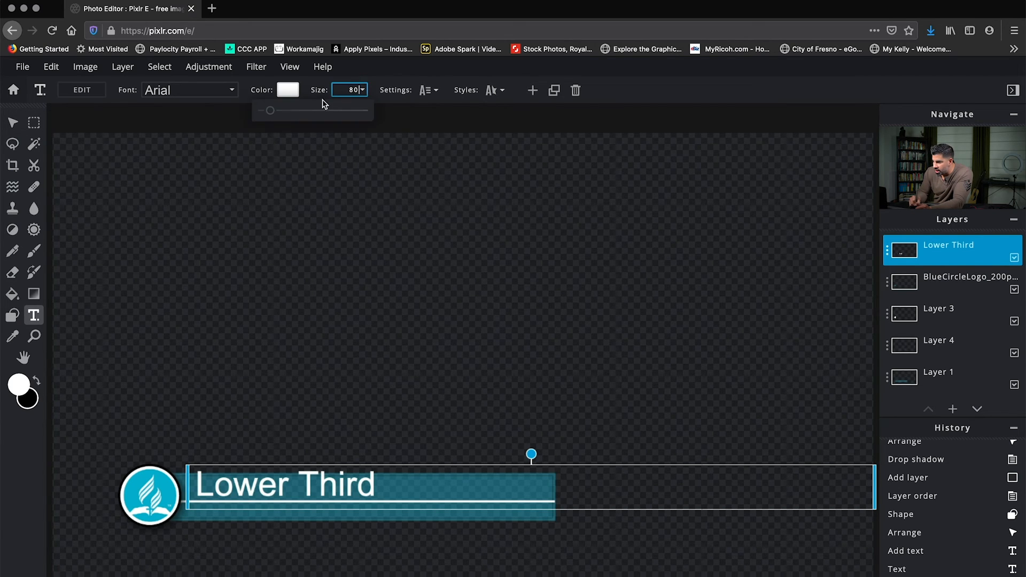
pyautogui.moveTo(272, 113); pyautogui.dragTo(269, 112)
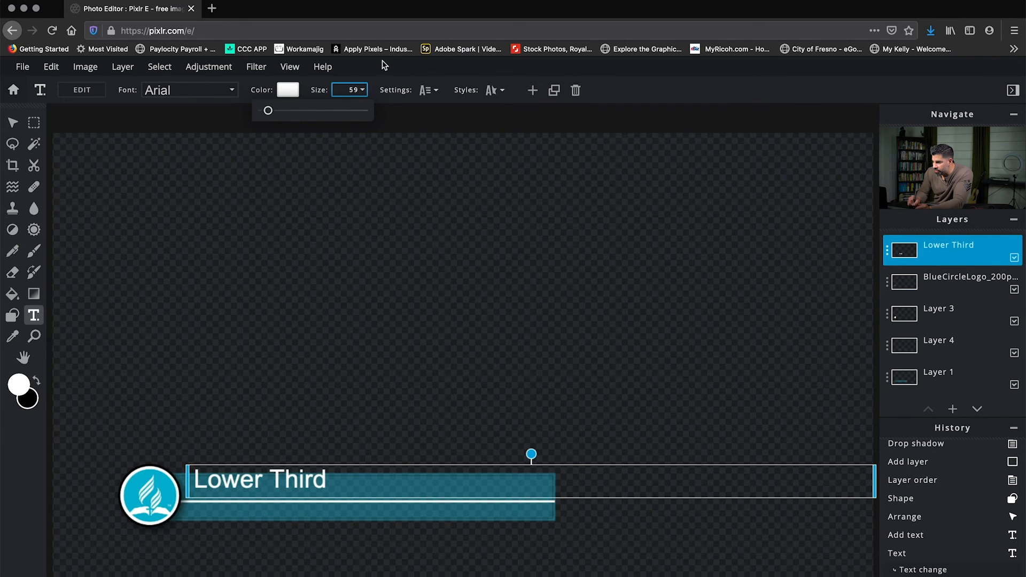
pyautogui.doubleClick(345, 90)
pyautogui.write('60')
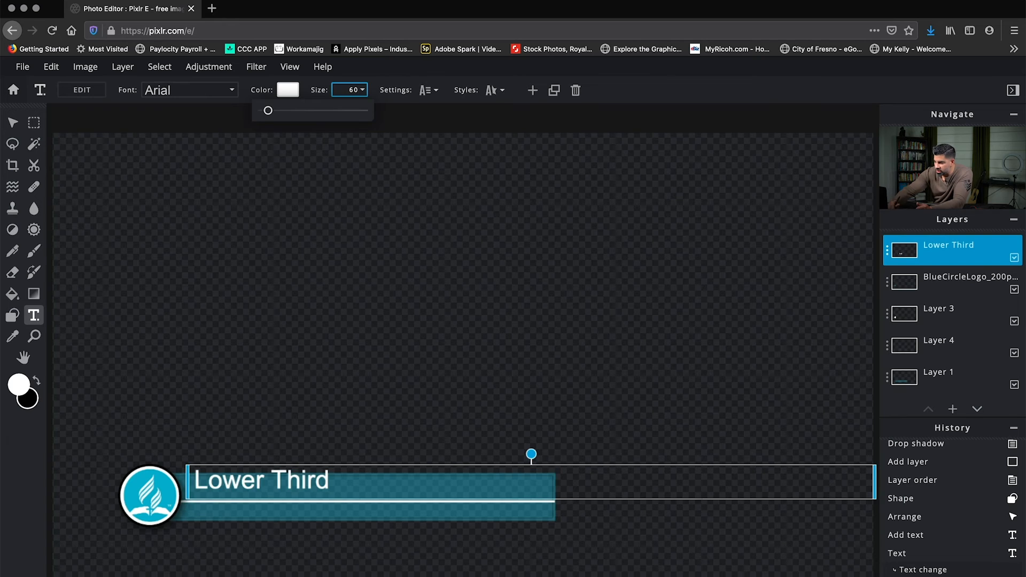
pyautogui.press('Return')
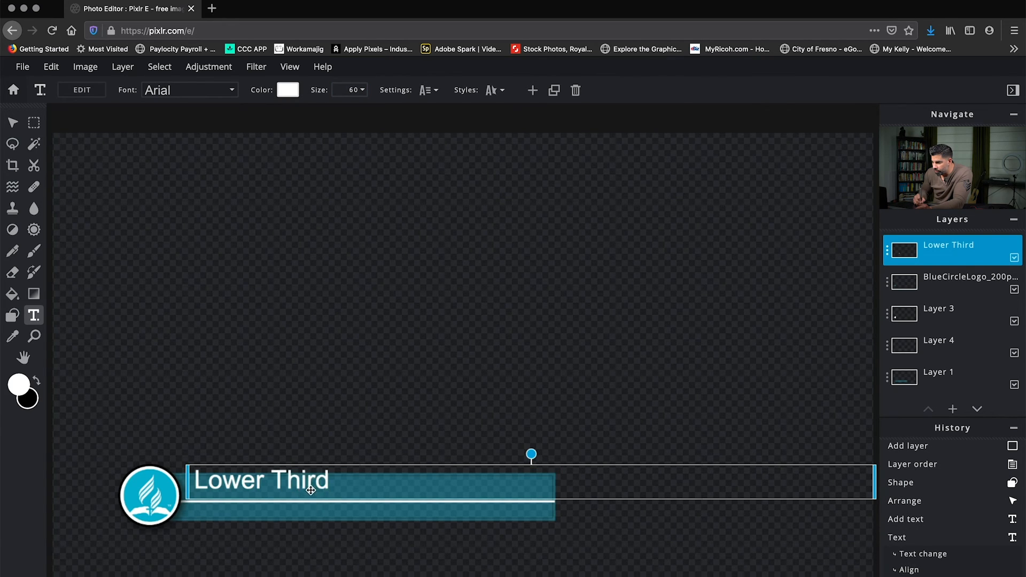
# Move the "Lower Third" text slightly down and right so it sits inside the blue bar above the white line, and deselect it.
pyautogui.moveTo(311, 485); pyautogui.dragTo(315, 488)
pyautogui.press('Down')
pyautogui.press('Down')
pyautogui.press('Down')
pyautogui.press('Down')
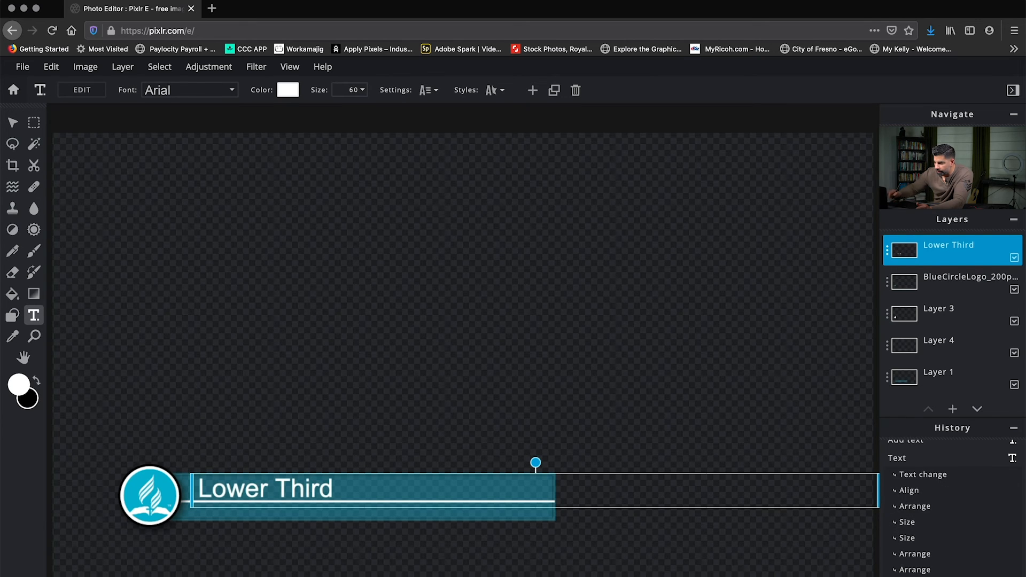
pyautogui.click(470, 407)
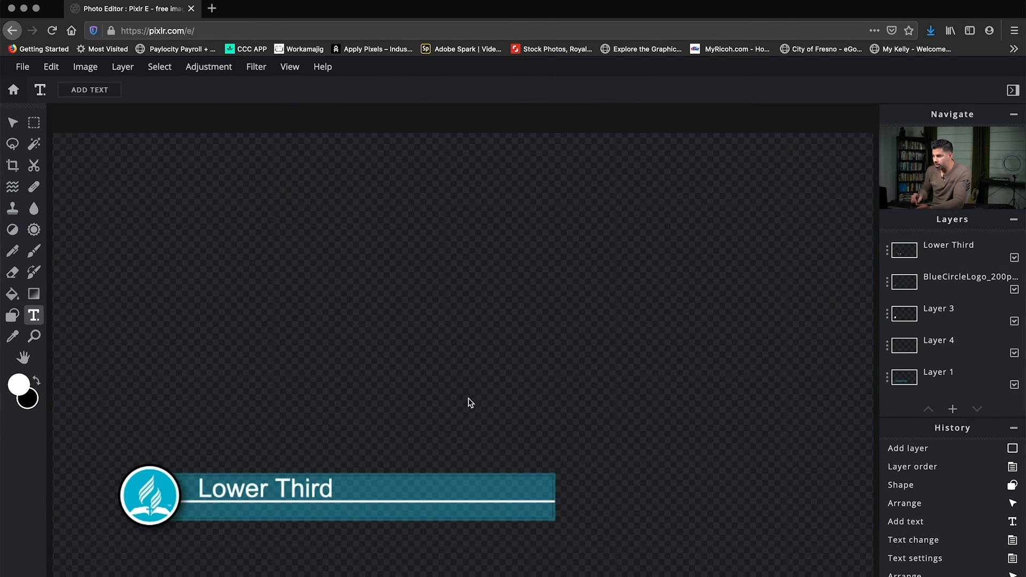
# Duplicate the "Lower Third" text layer and move the copy straight down below the white line.
pyautogui.click(305, 492)
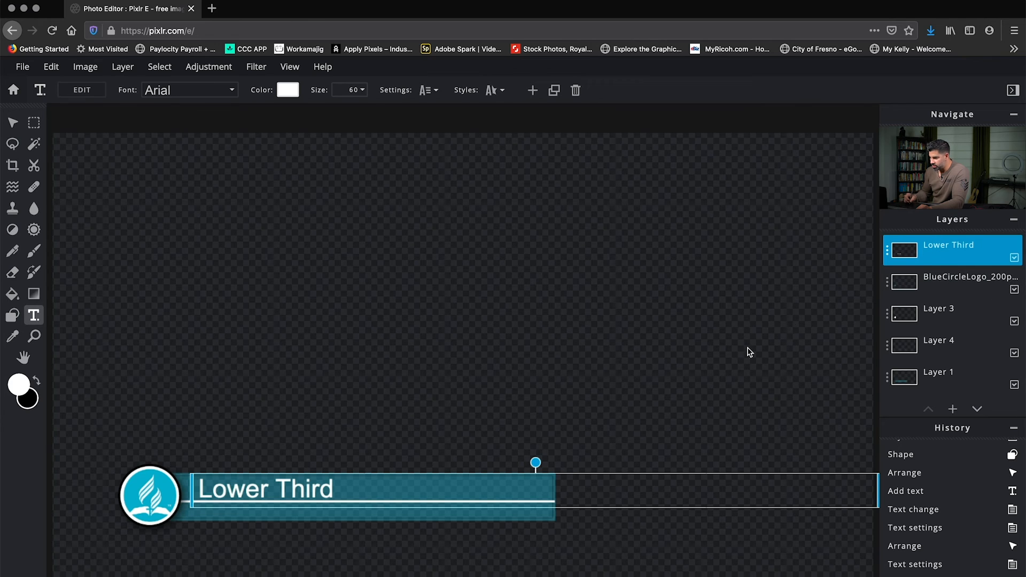
pyautogui.click(954, 252)
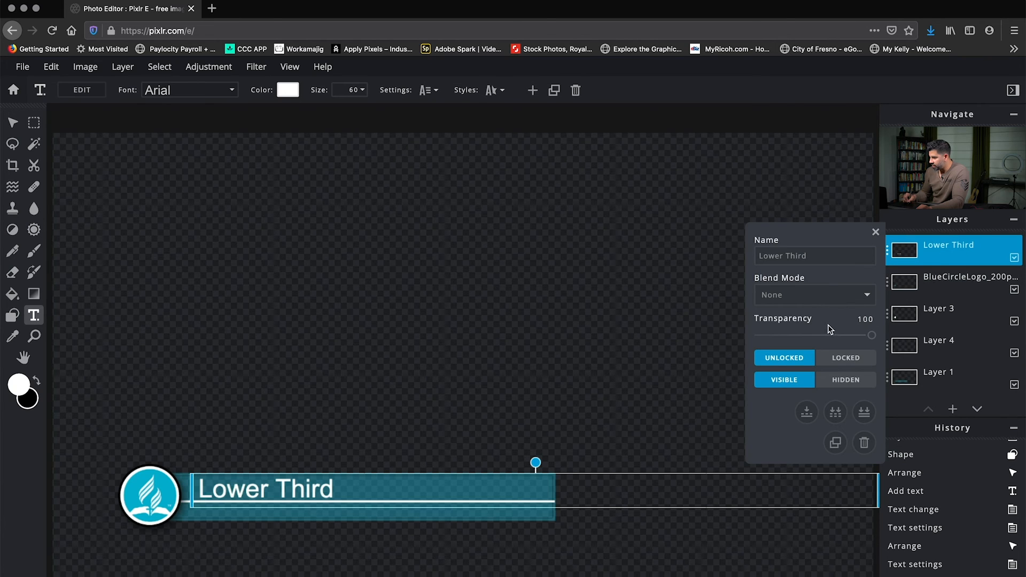
pyautogui.click(835, 443)
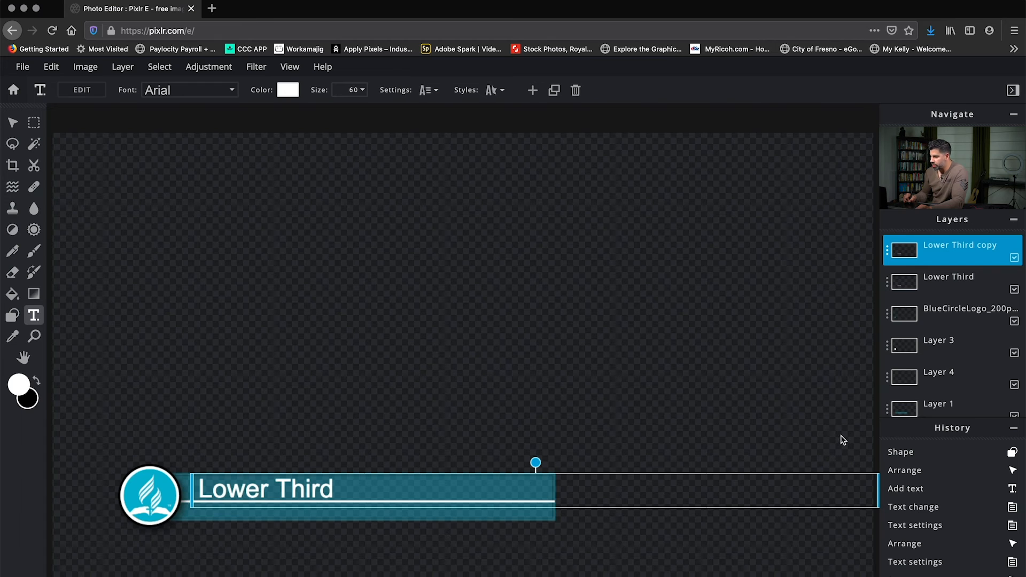
pyautogui.moveTo(303, 490); pyautogui.dragTo(301, 512)
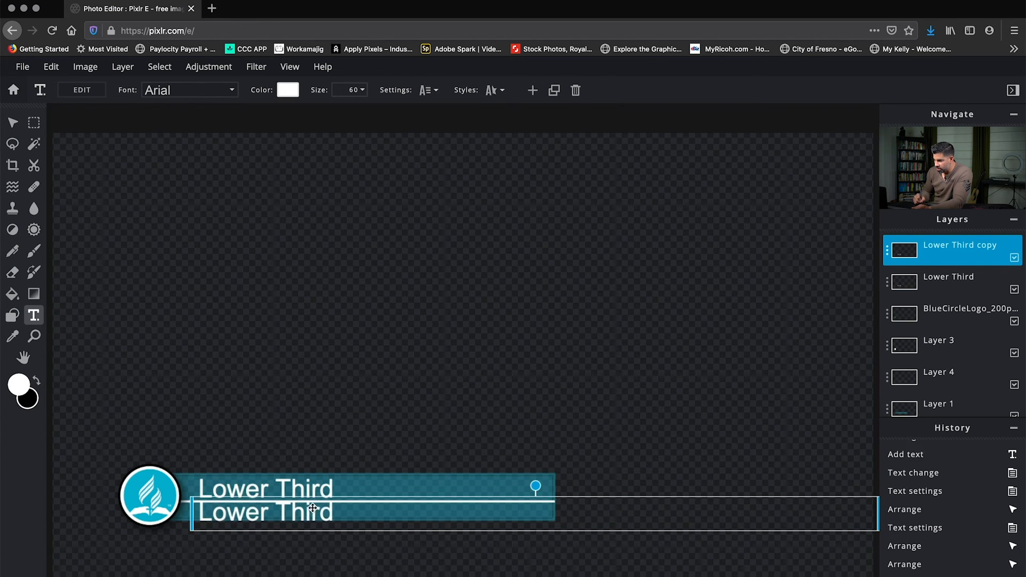
# Replace the duplicated text's wording with "Company Name".
pyautogui.doubleClick(327, 514)
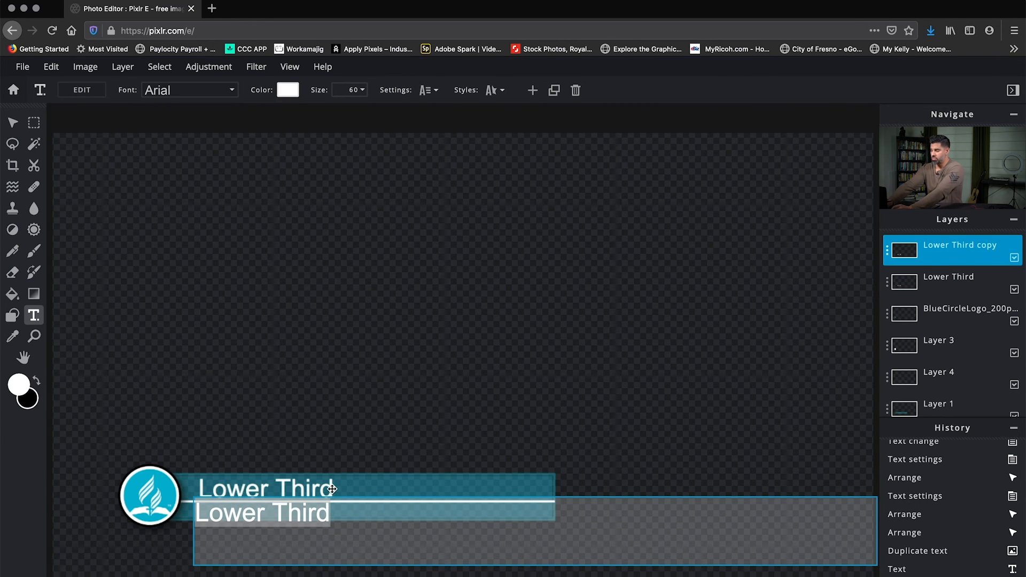
pyautogui.write('Compp')
pyautogui.press('BackSpace')
pyautogui.write('any Name')
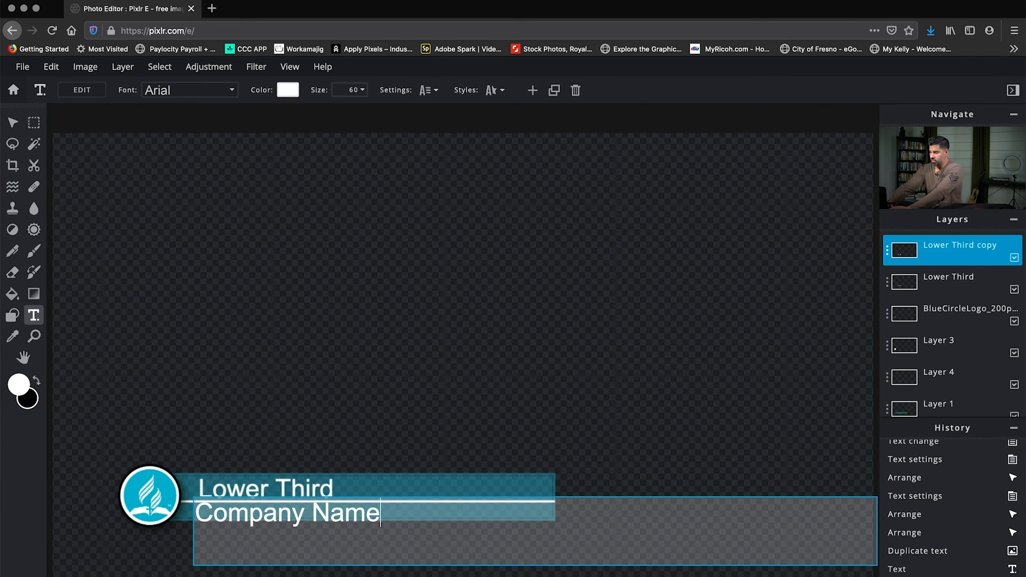
# Reduce the font size of the "Company Name" text to 35.
pyautogui.press('super+a')
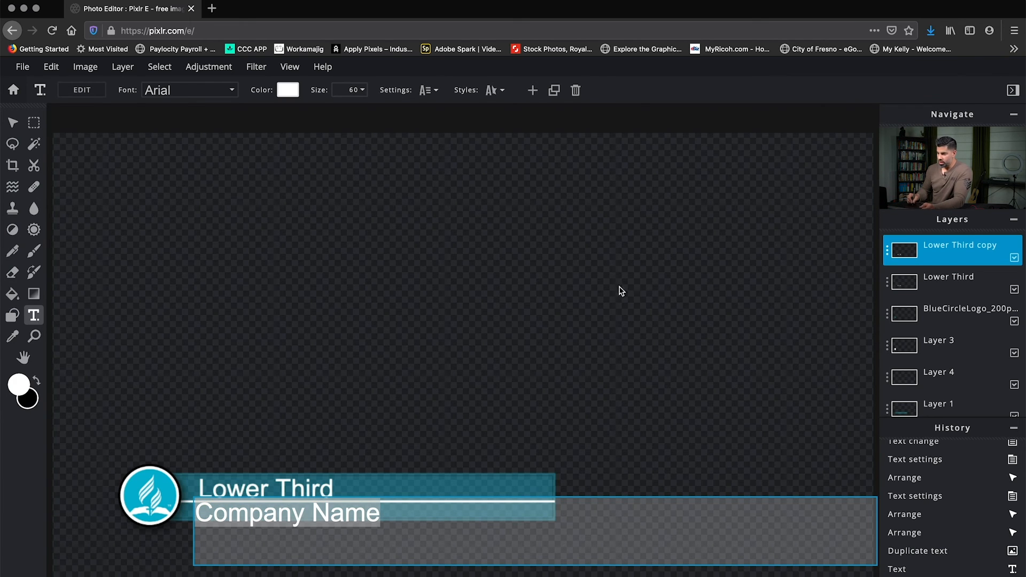
pyautogui.click(363, 92)
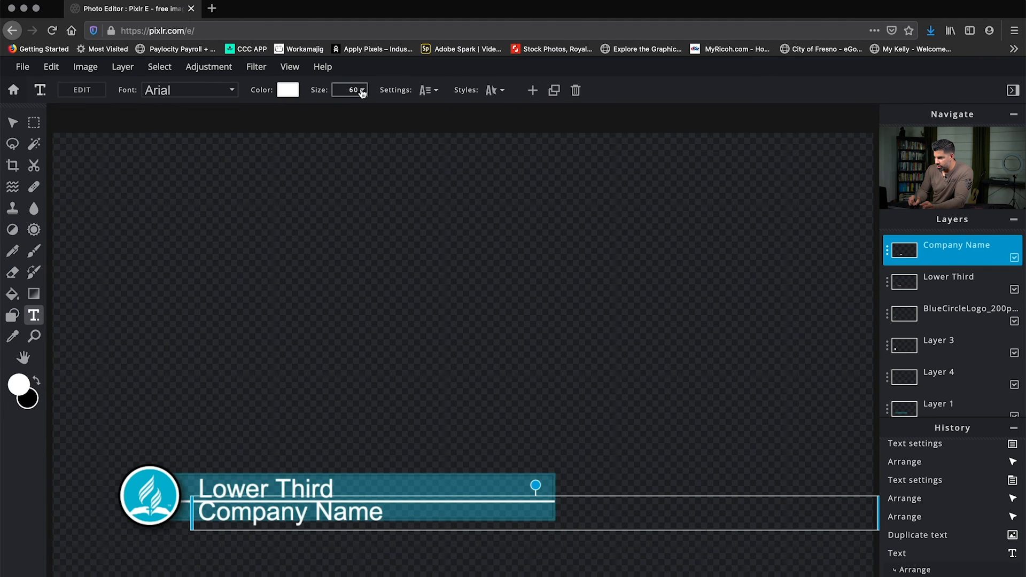
pyautogui.click(363, 90)
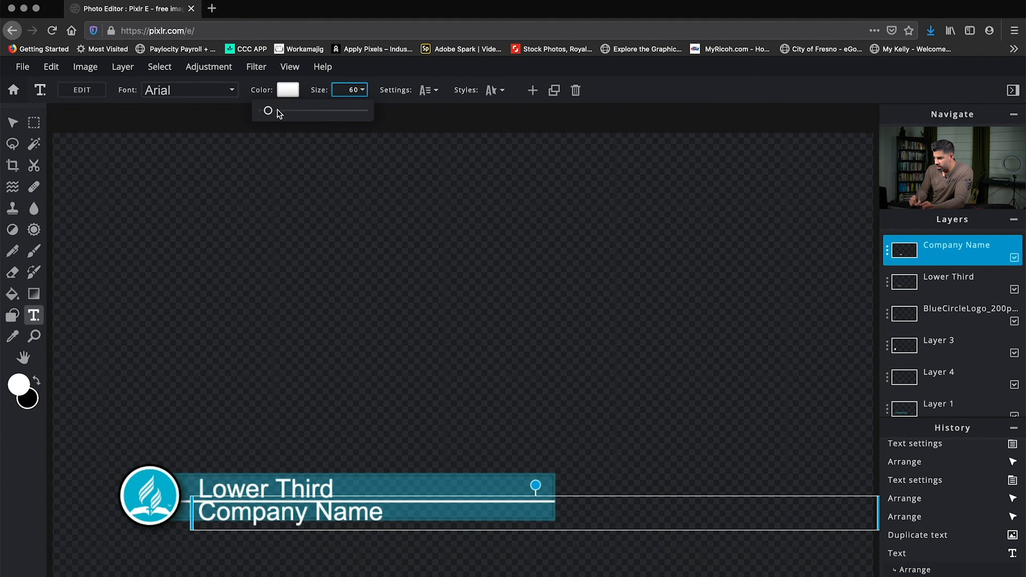
pyautogui.moveTo(270, 117); pyautogui.dragTo(266, 116)
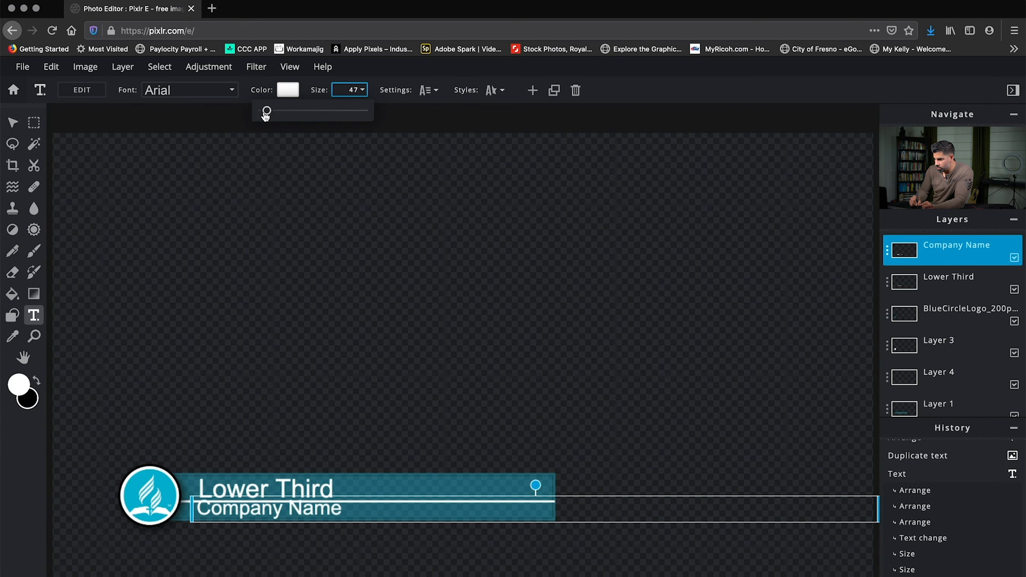
pyautogui.click(266, 112)
pyautogui.click(267, 111)
pyautogui.moveTo(266, 111); pyautogui.dragTo(264, 116)
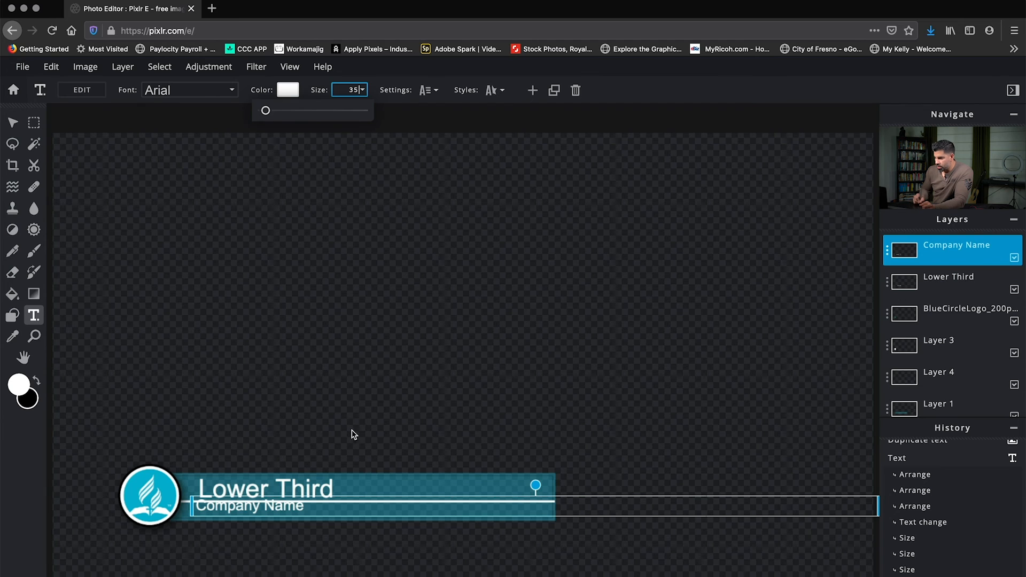
# Position the "Company Name" text in the bar below the white line, aligned with the start of "Lower Third", and deselect it.
pyautogui.moveTo(296, 512); pyautogui.dragTo(295, 517)
pyautogui.press('Down')
pyautogui.press('Down')
pyautogui.press('Down')
pyautogui.press('Down')
pyautogui.press('Right')
pyautogui.press('Right')
pyautogui.press('Right')
pyautogui.press('Up')
pyautogui.press('Up')
pyautogui.press('Up')
pyautogui.press('Up')
pyautogui.press('Up')
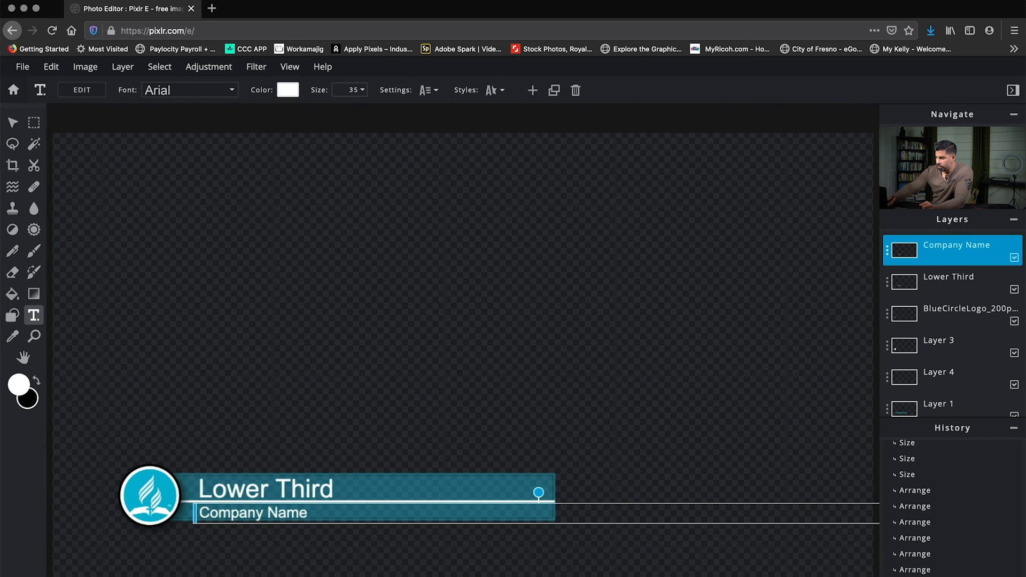
pyautogui.press('Right')
pyautogui.press('Down')
pyautogui.press('Right')
pyautogui.press('Left')
pyautogui.press('Down')
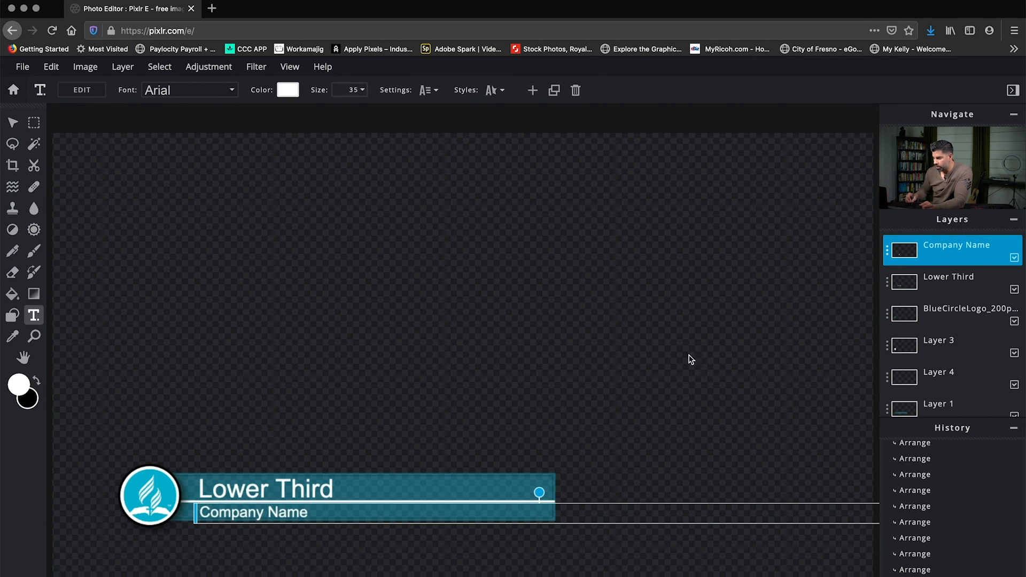
pyautogui.click(678, 282)
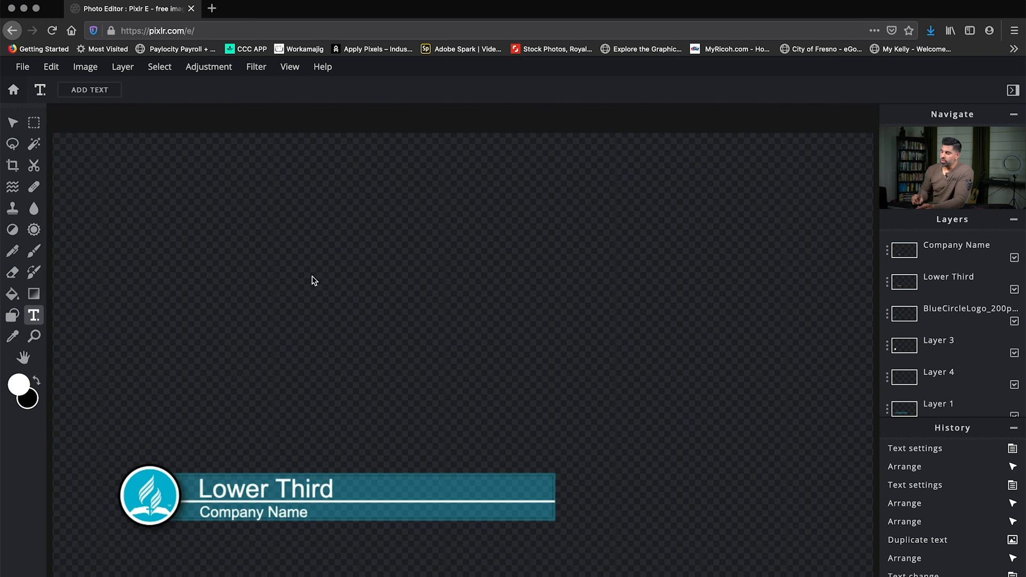
# Export the graphic as a 1920 × 1080 PNG named "Lower Third", save the file to disk and close the save dialog.
pyautogui.click(29, 69)
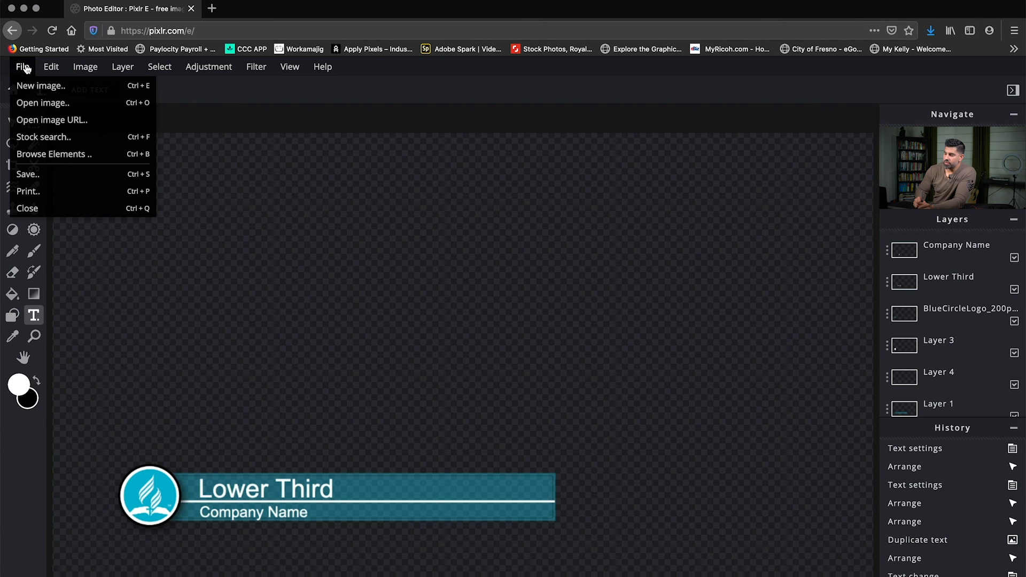
pyautogui.click(34, 173)
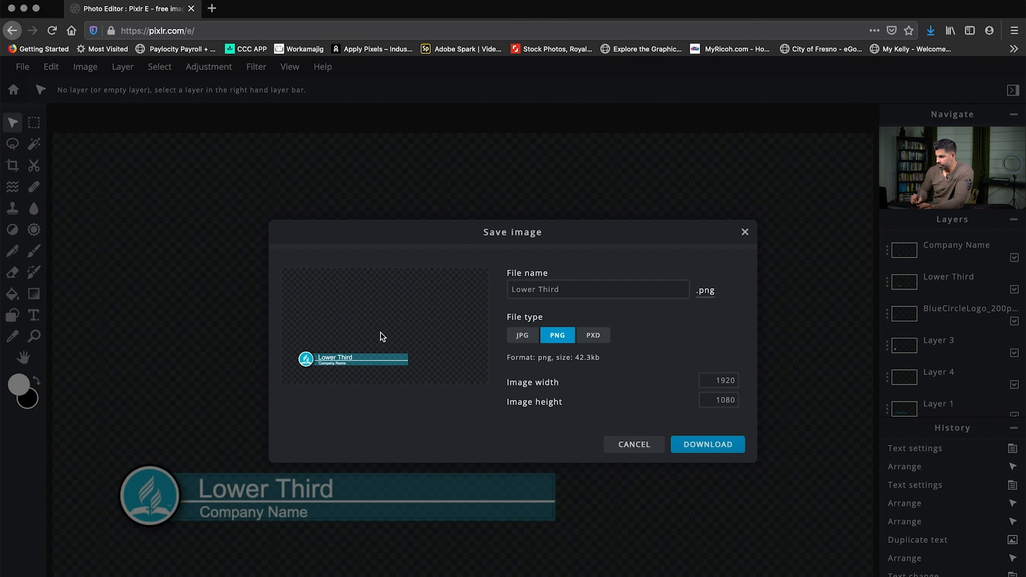
pyautogui.click(523, 284)
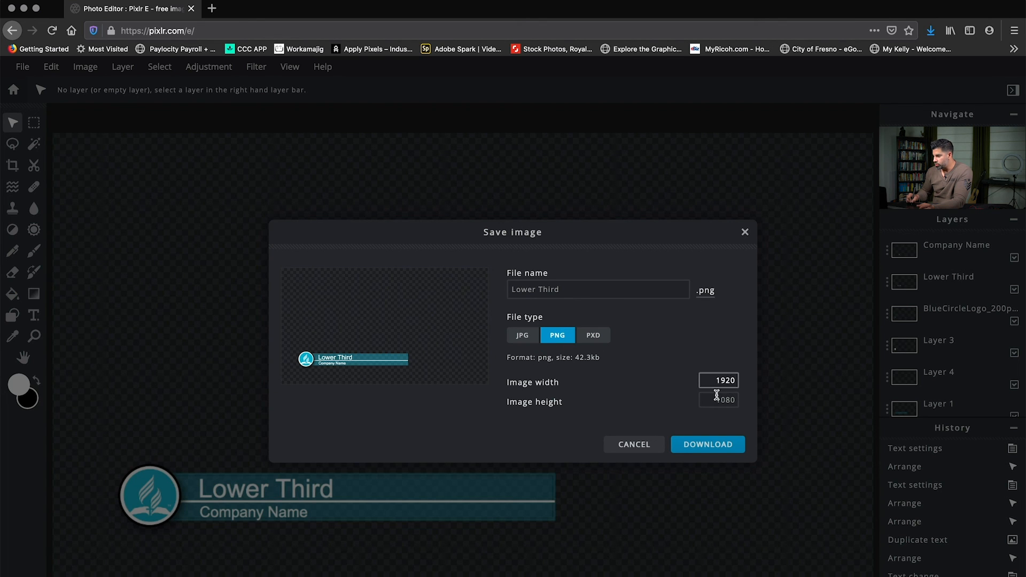
pyautogui.click(705, 445)
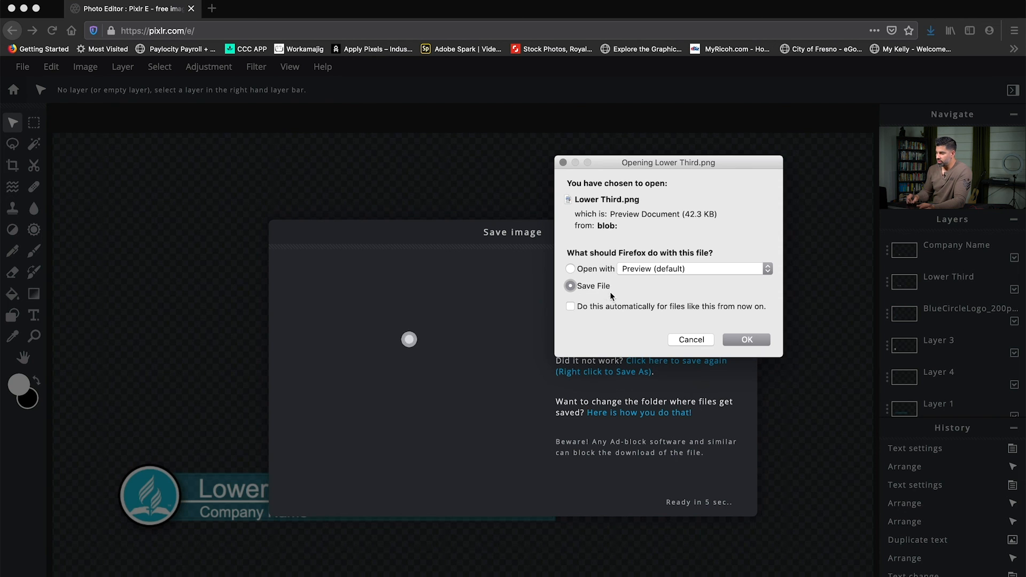
pyautogui.click(734, 341)
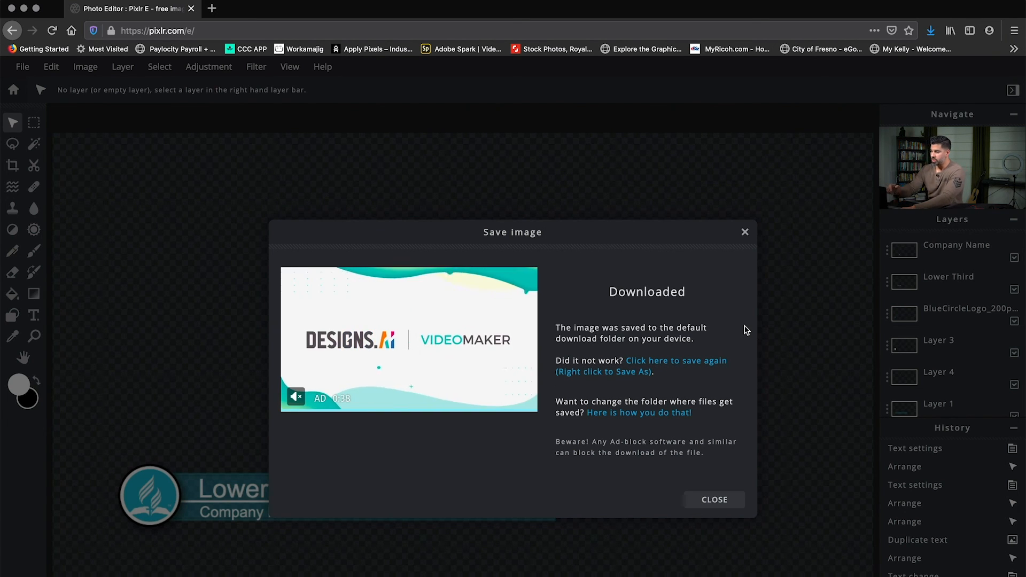
pyautogui.click(745, 232)
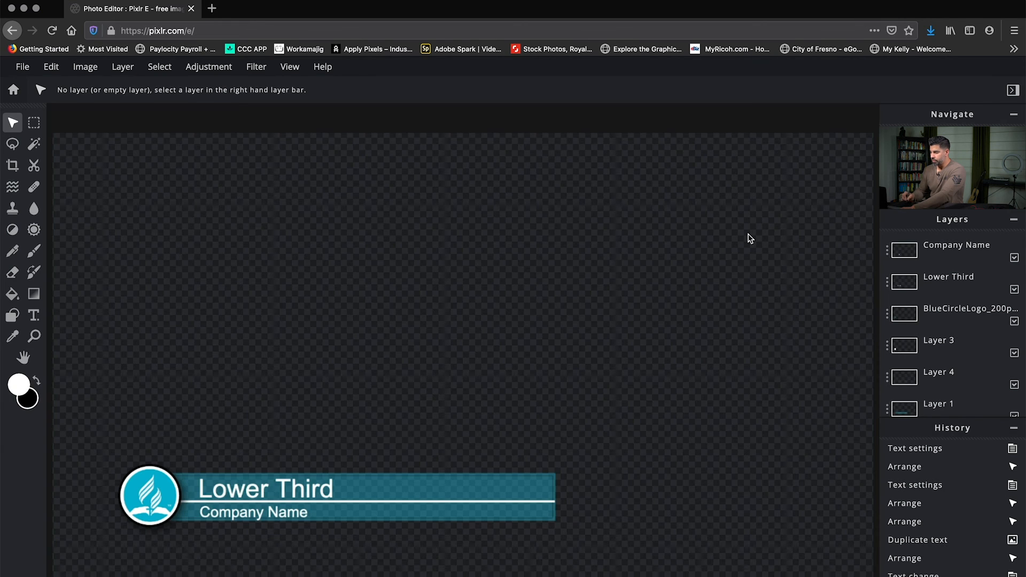
# Open the newly downloaded Lower Third.png from the browser's downloads list in Preview to check the exported graphic.
pyautogui.press('super+shift+y')
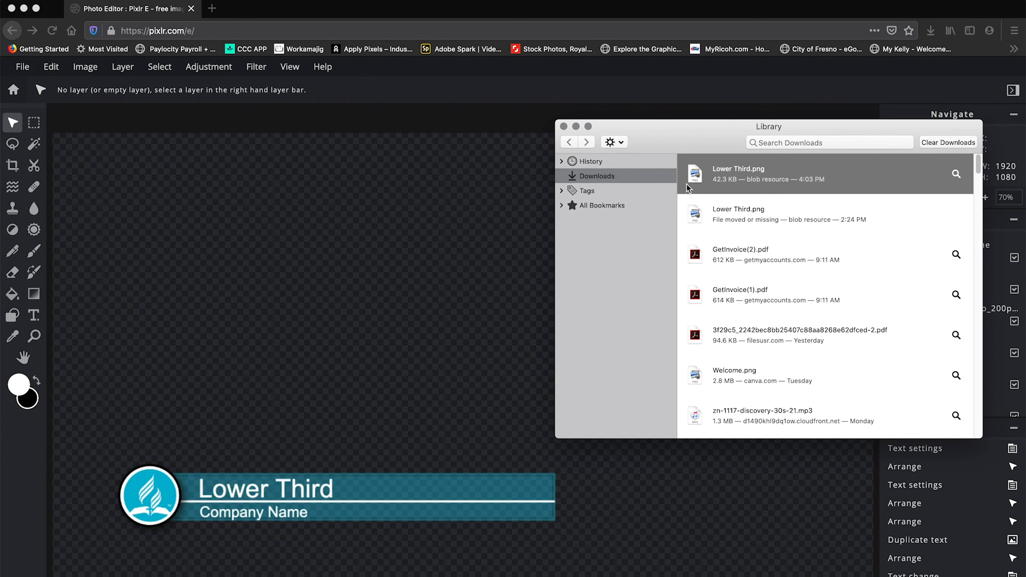
pyautogui.doubleClick(767, 184)
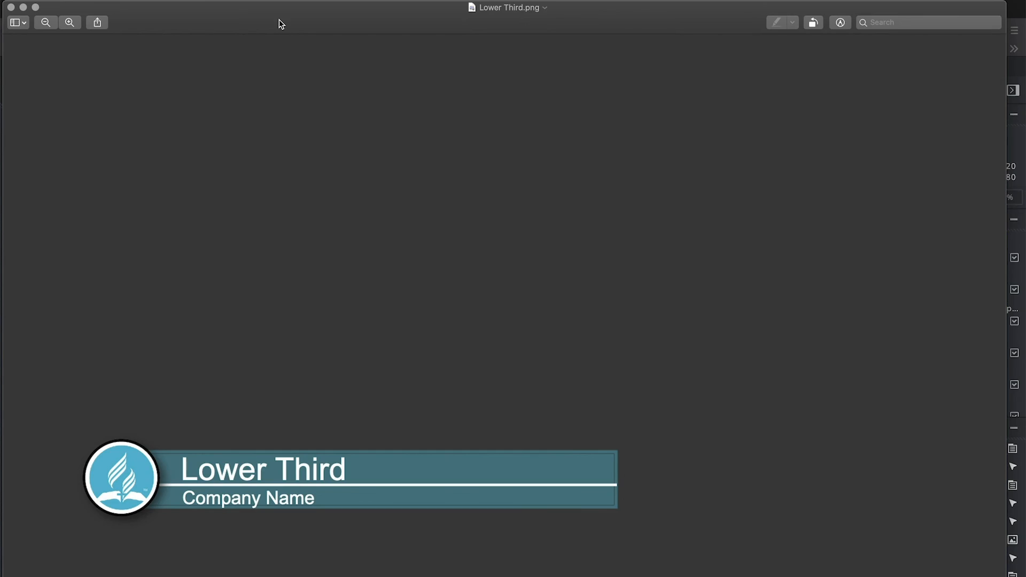